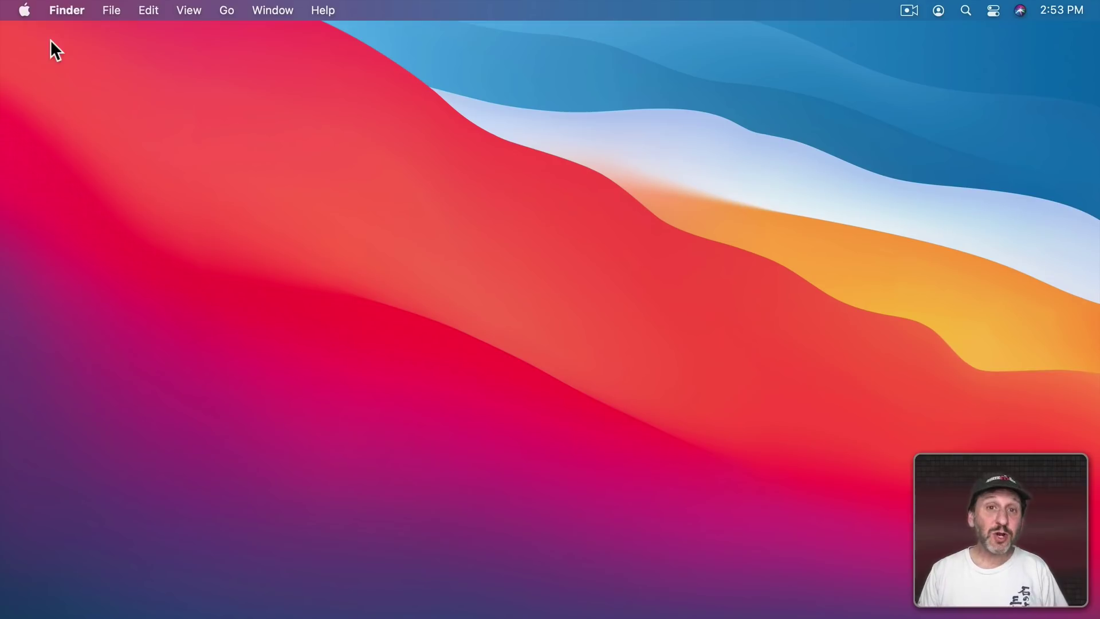
# Step: Open the Apple menu in the menu bar to reach System Preferences
pyautogui.click(24, 10)
# Step: Open the Siri pane and keep the voice variety set to American
pyautogui.click(33, 63)
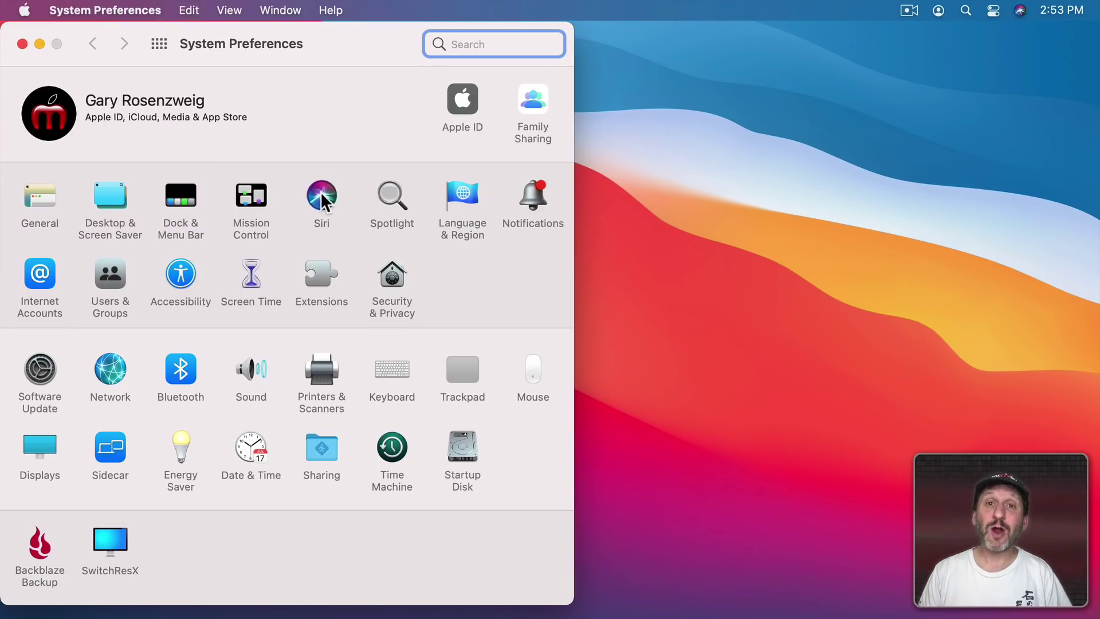
pyautogui.click(321, 196)
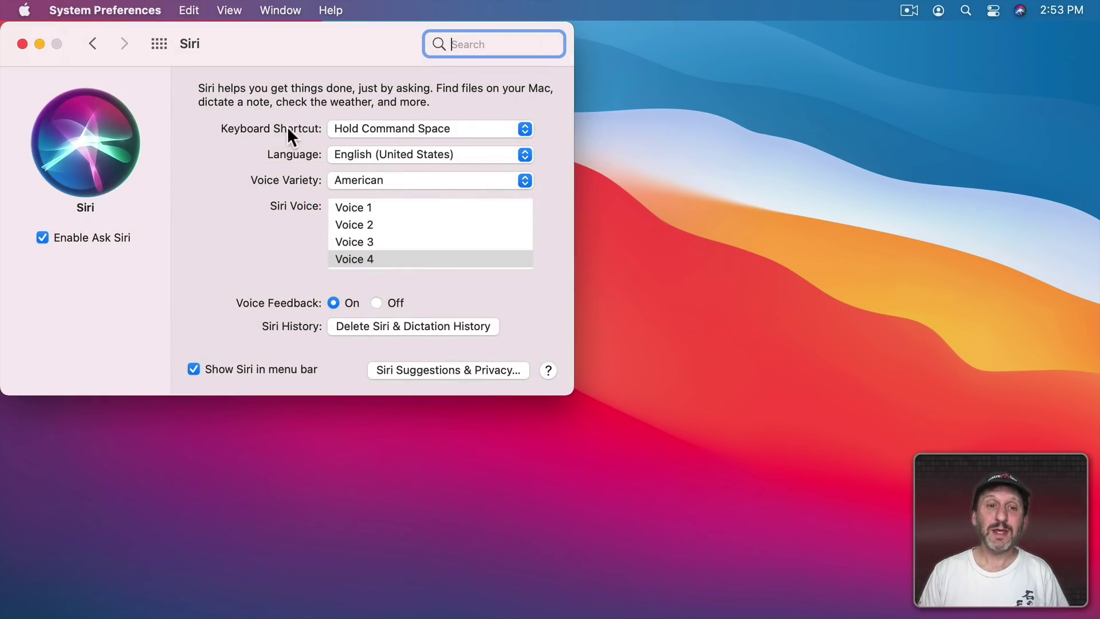
pyautogui.click(346, 180)
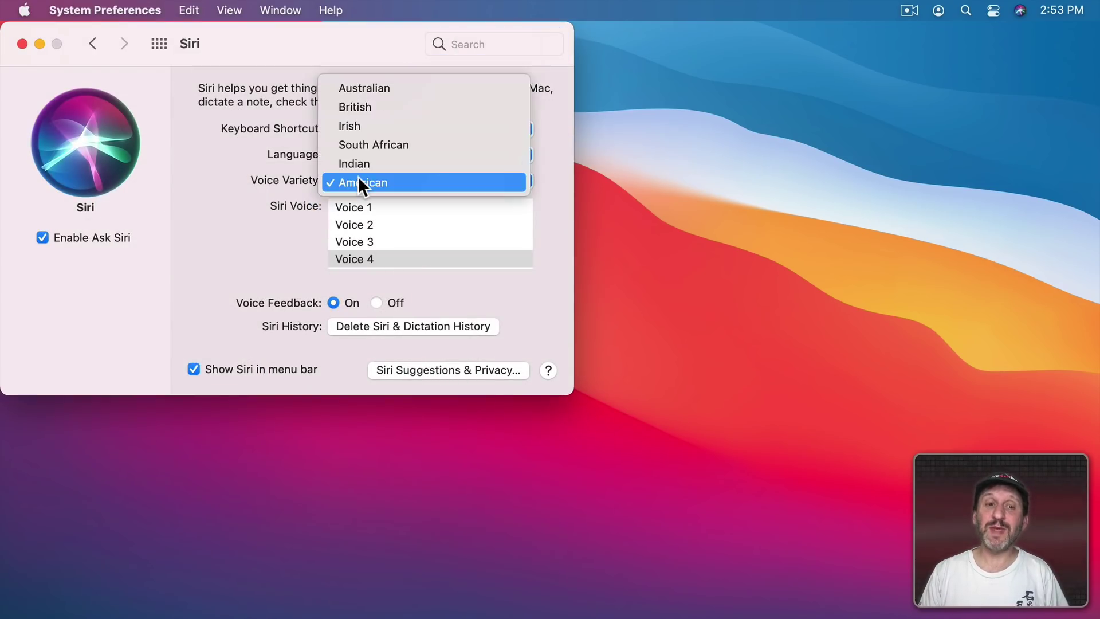
pyautogui.click(275, 182)
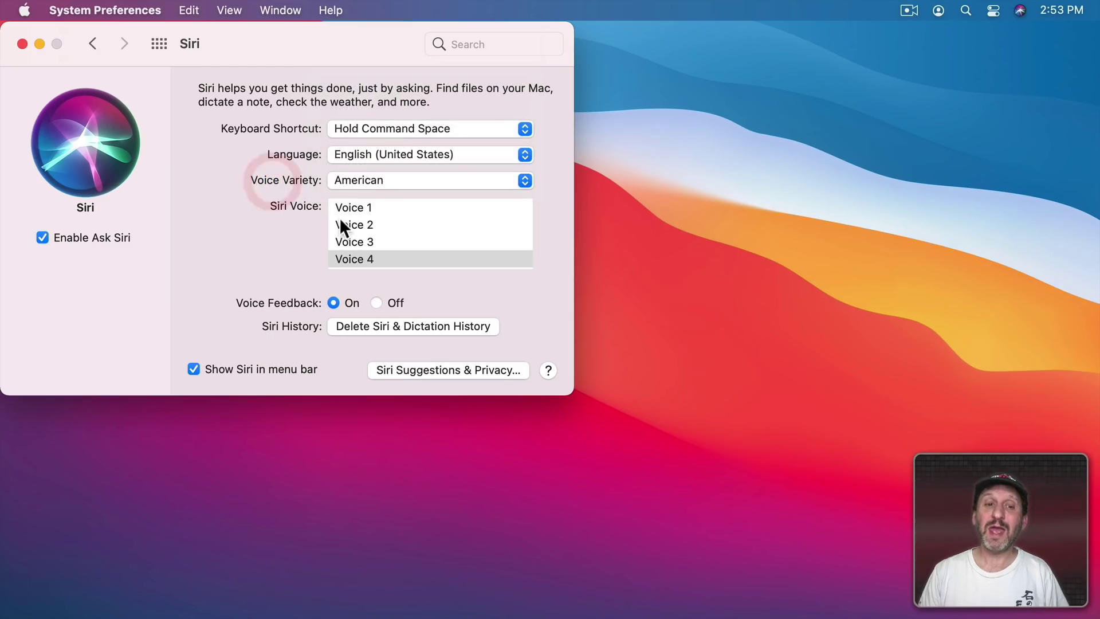
# Step: Try Siri Voices 4, 1 and 2, then settle on Voice 3
pyautogui.click(348, 260)
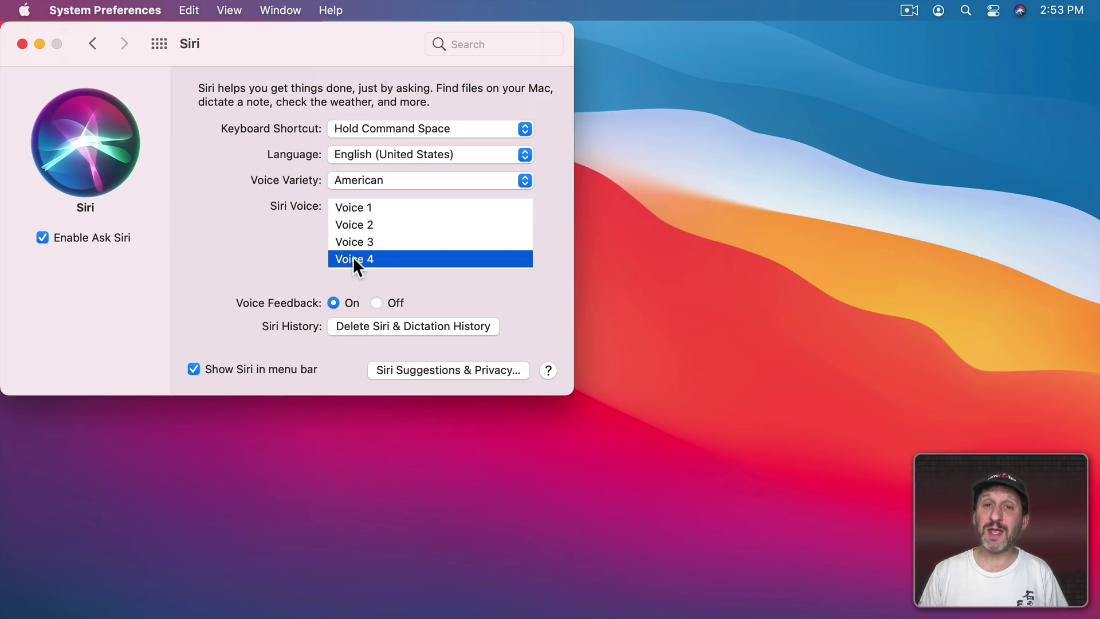
pyautogui.click(353, 207)
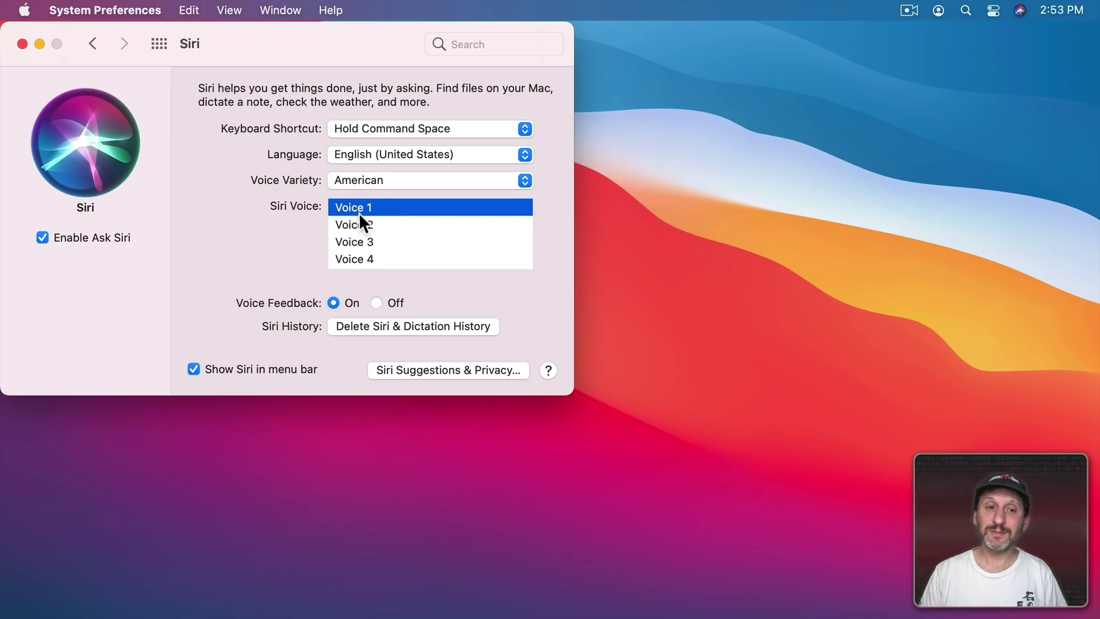
pyautogui.click(360, 223)
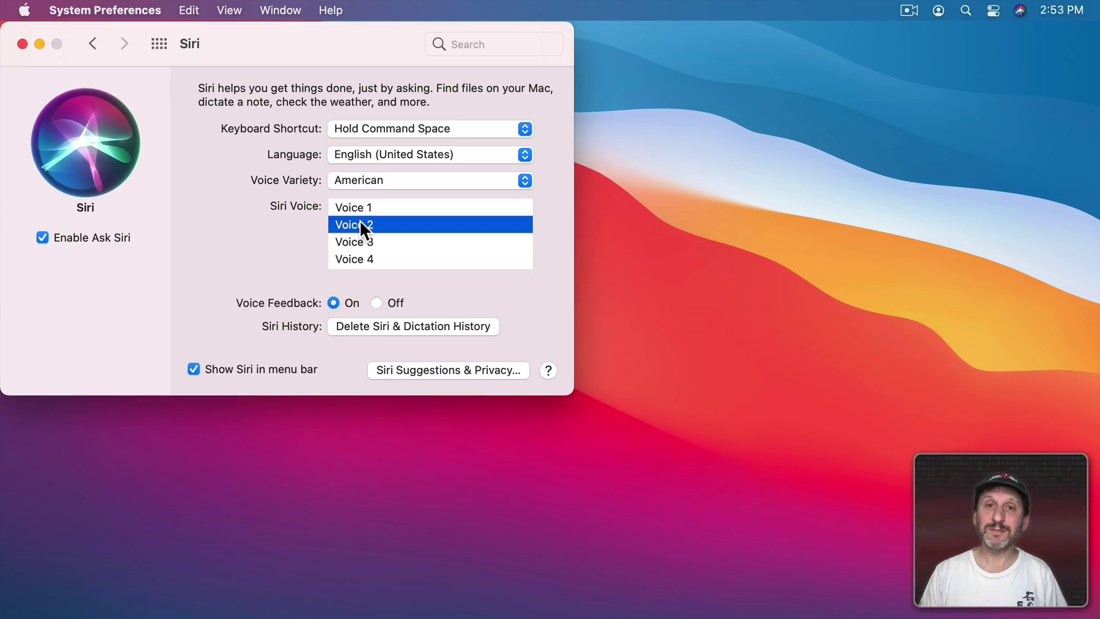
pyautogui.click(364, 243)
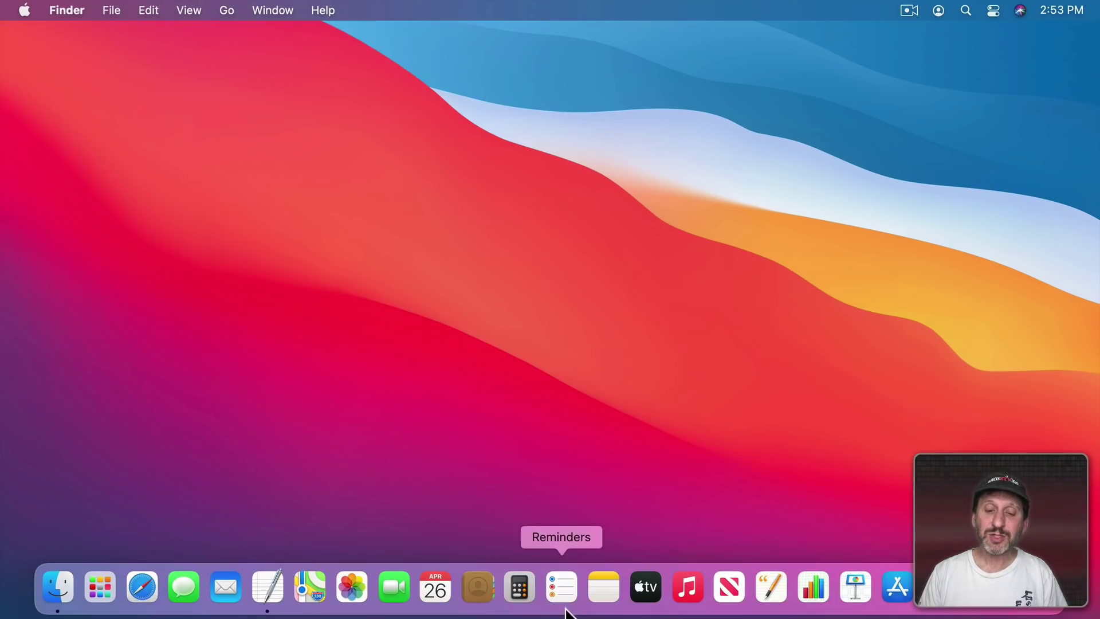
# Step: Launch Reminders, skip What's New, and view the Today list's Sort By options without changing them
pyautogui.click(560, 587)
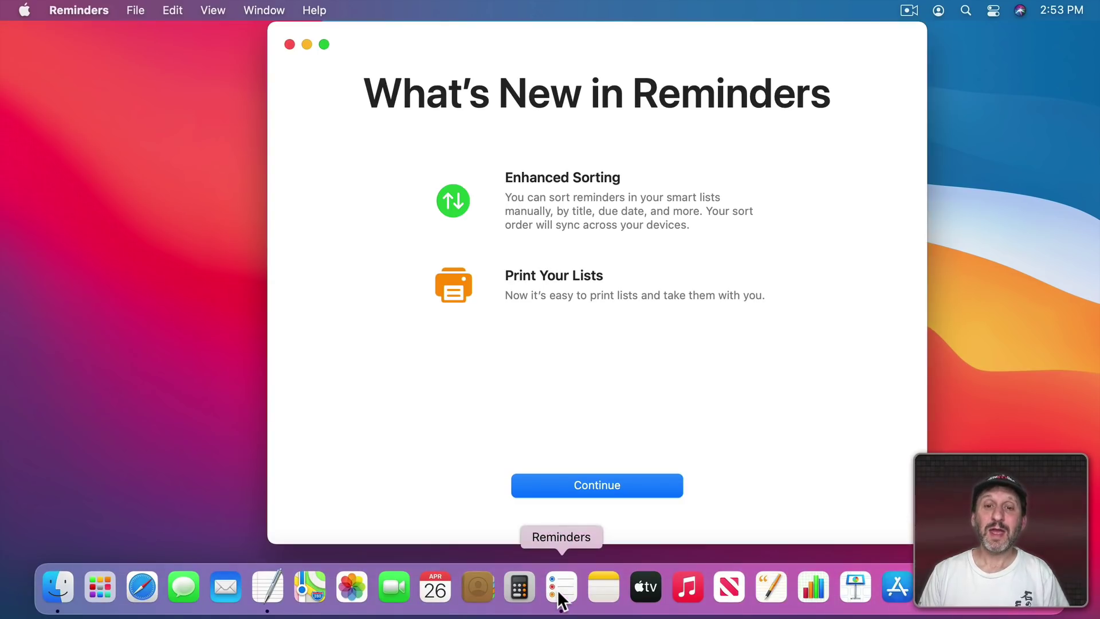
pyautogui.click(561, 489)
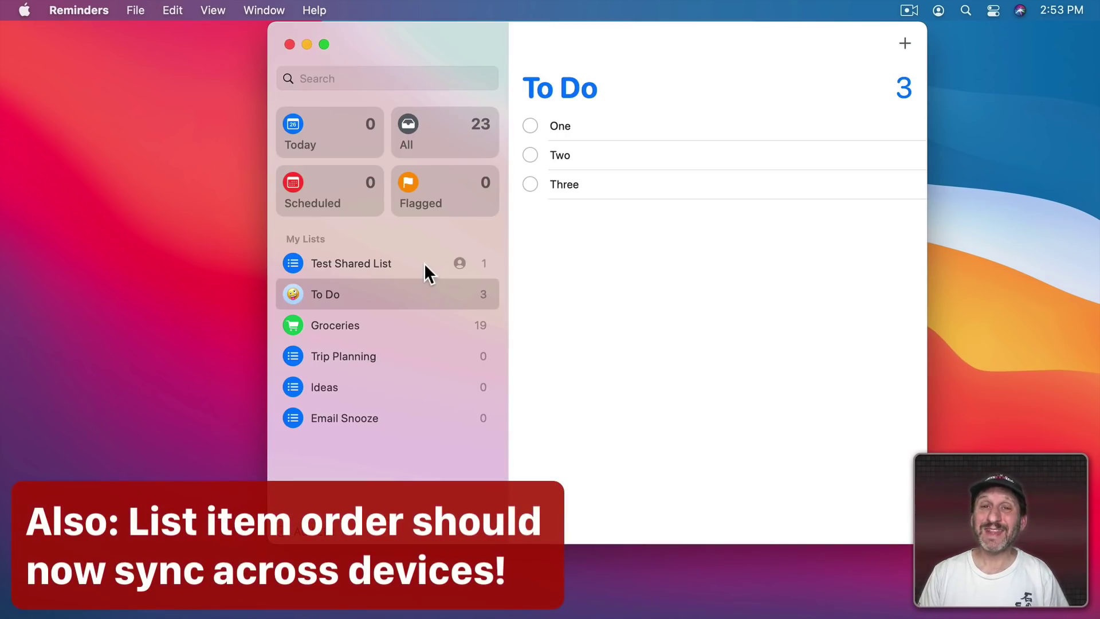
pyautogui.rightClick(312, 129)
pyautogui.moveTo(338, 167)
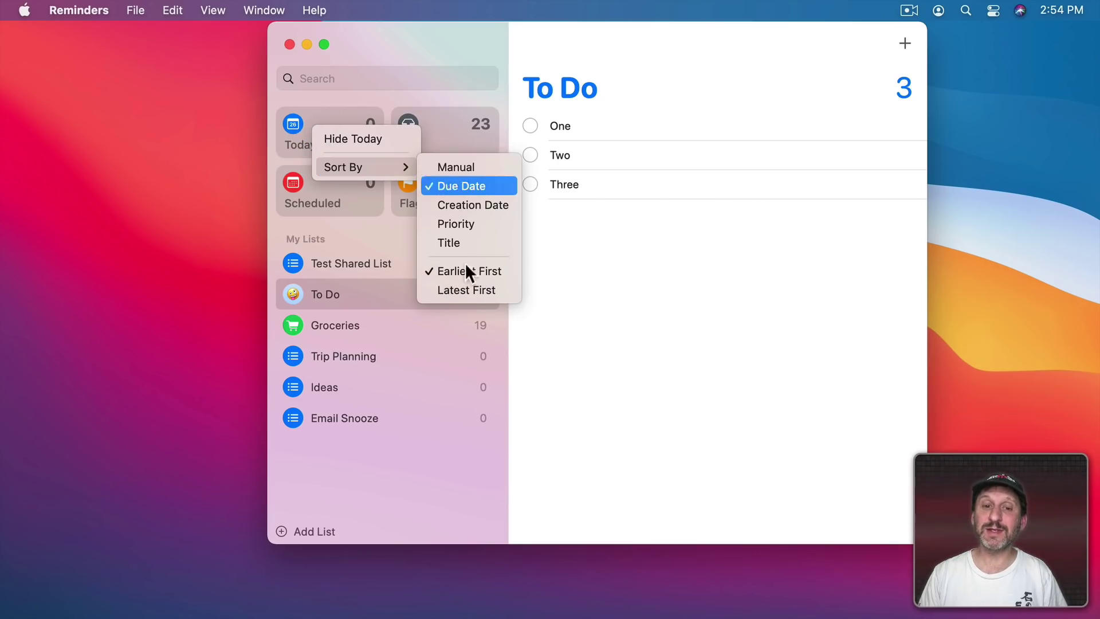
pyautogui.click(614, 315)
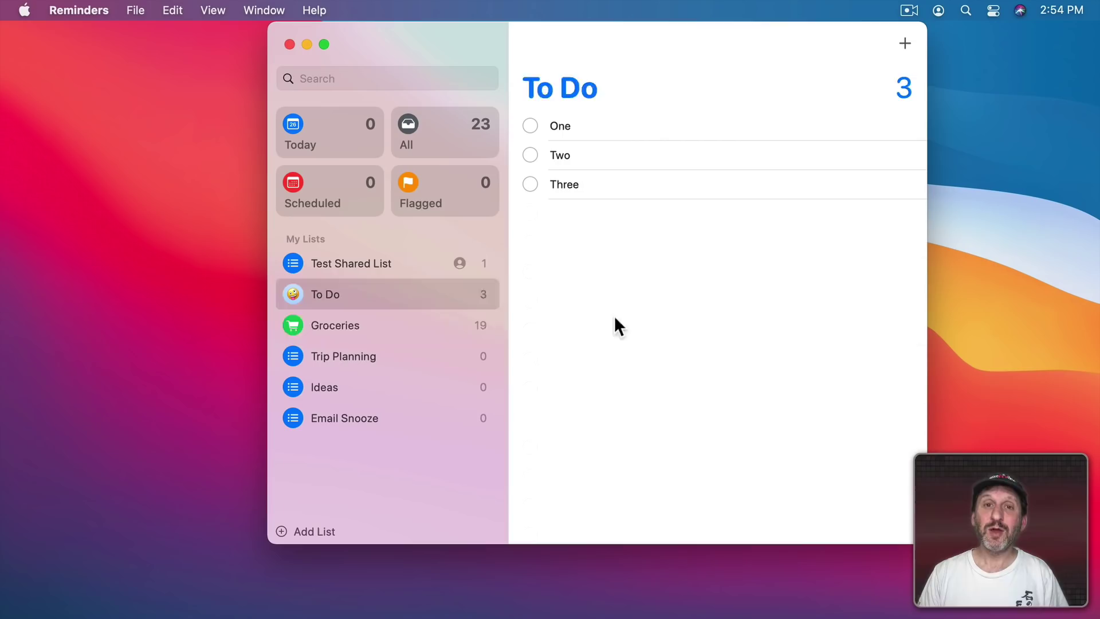
# Step: Select the Groceries list and open its print dialog and PDF menu, then cancel without printing
pyautogui.press('Down')
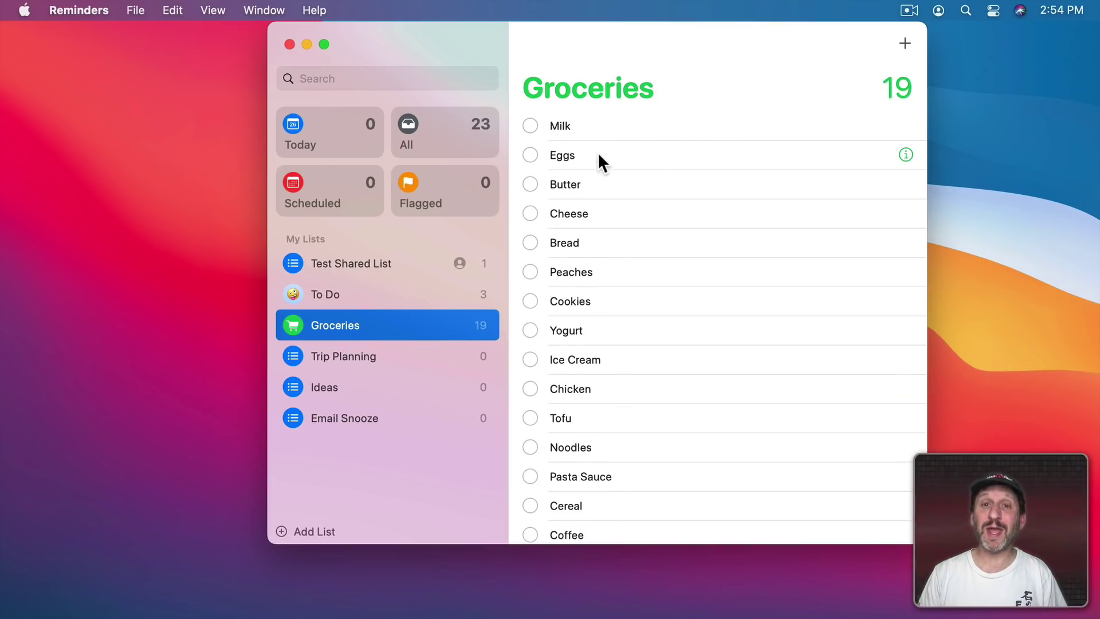
pyautogui.click(133, 8)
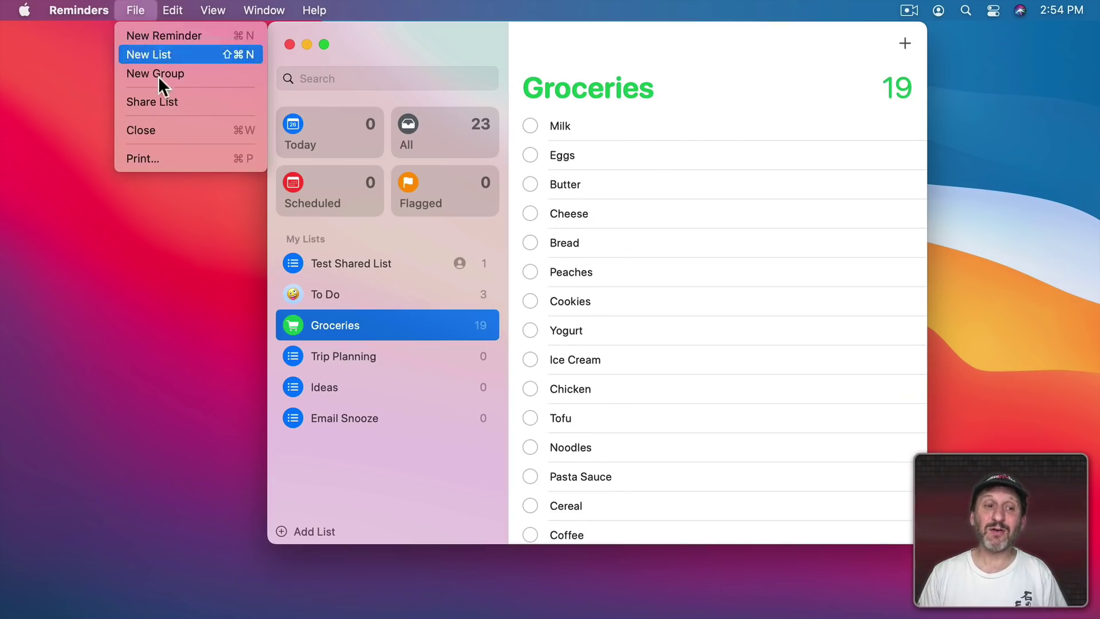
pyautogui.click(164, 156)
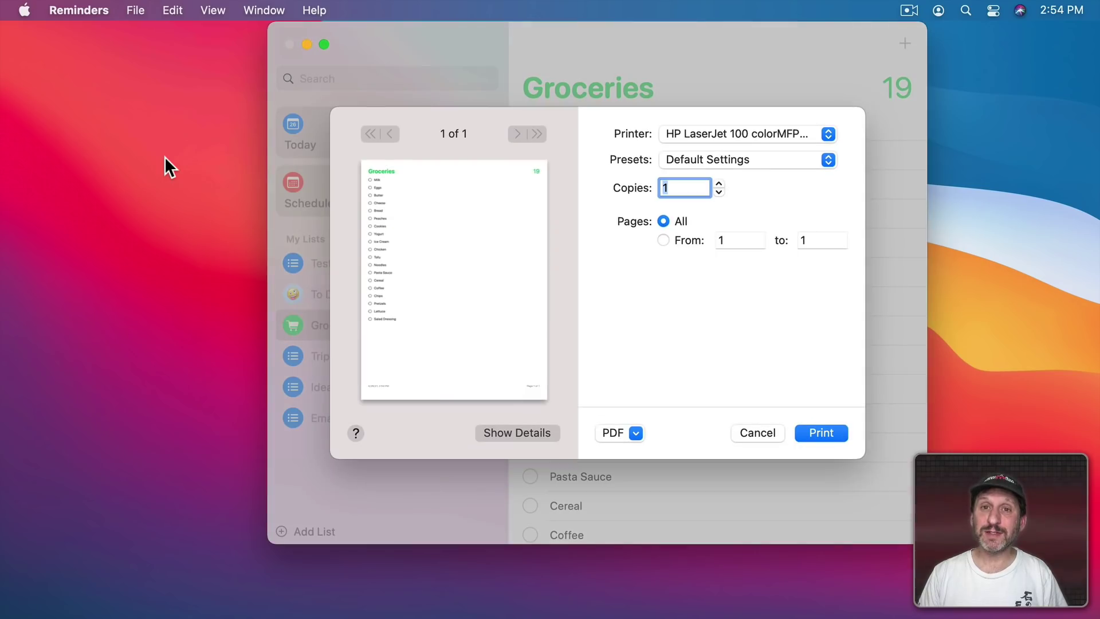
pyautogui.click(628, 432)
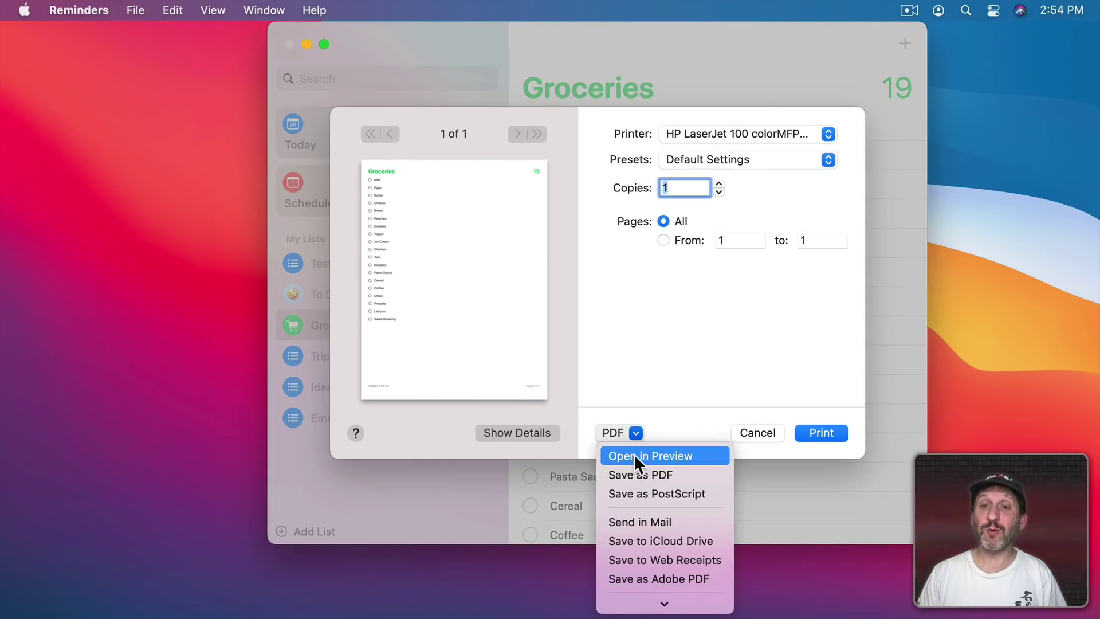
pyautogui.click(634, 401)
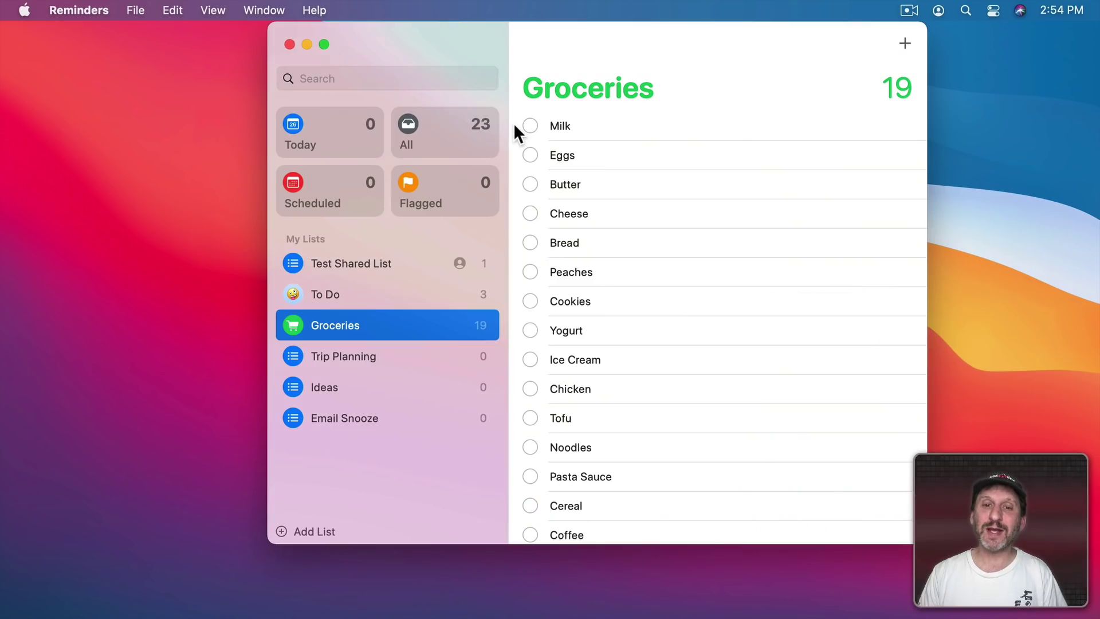
# Step: Copy the eleven grocery items from Milk to Tofu and paste them into a new TextEdit document
pyautogui.click(513, 123)
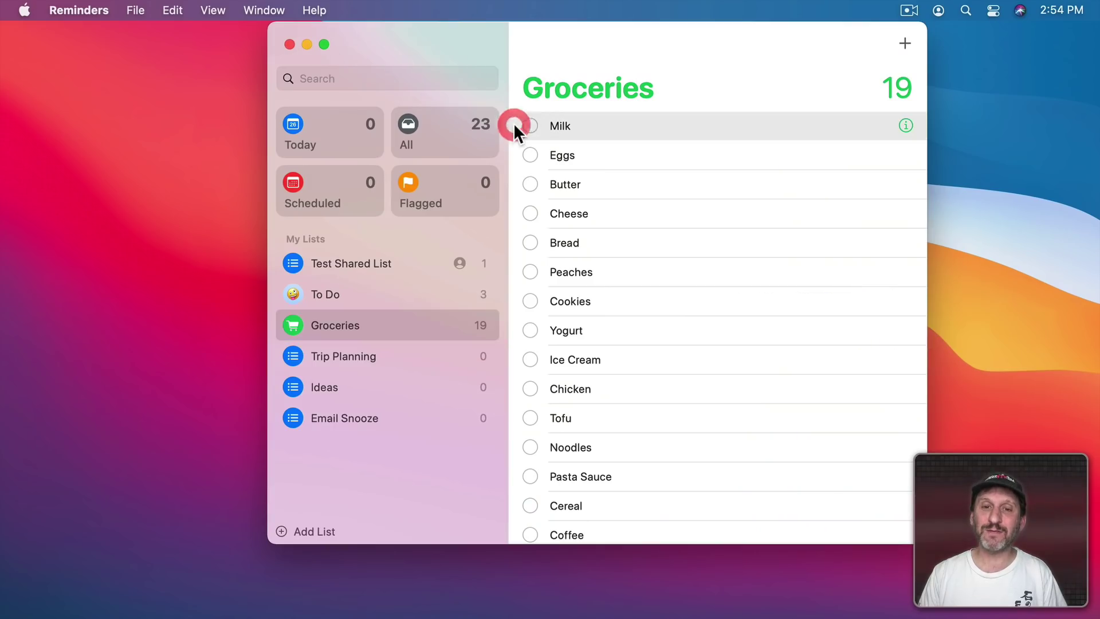
pyautogui.keyDown('shift'); pyautogui.click(515, 422); pyautogui.keyUp('shift')
pyautogui.click(172, 10)
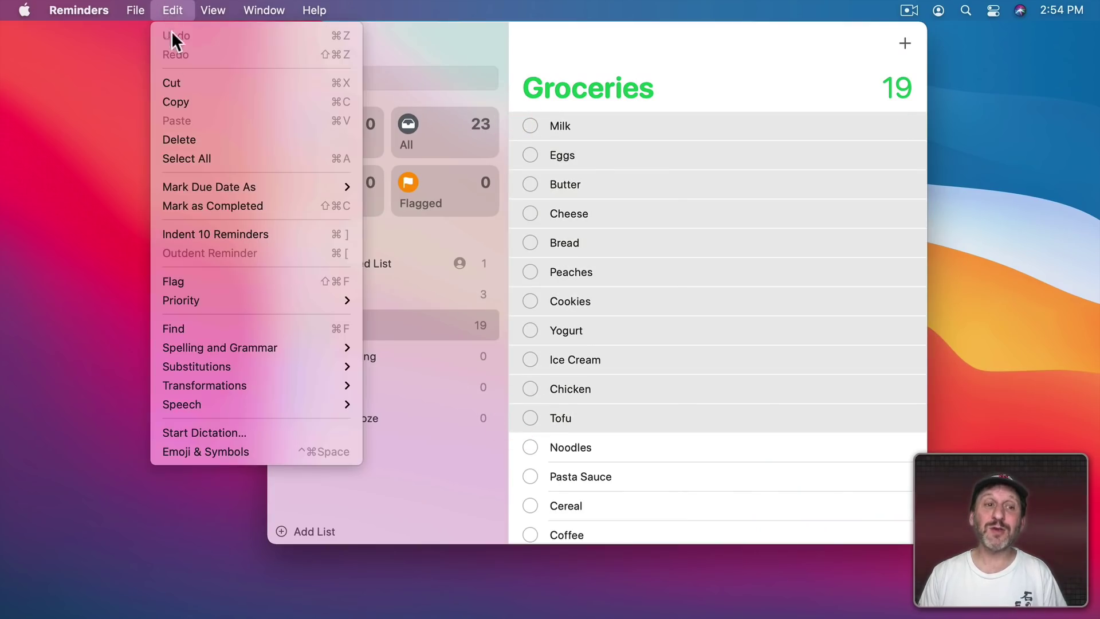
pyautogui.click(181, 100)
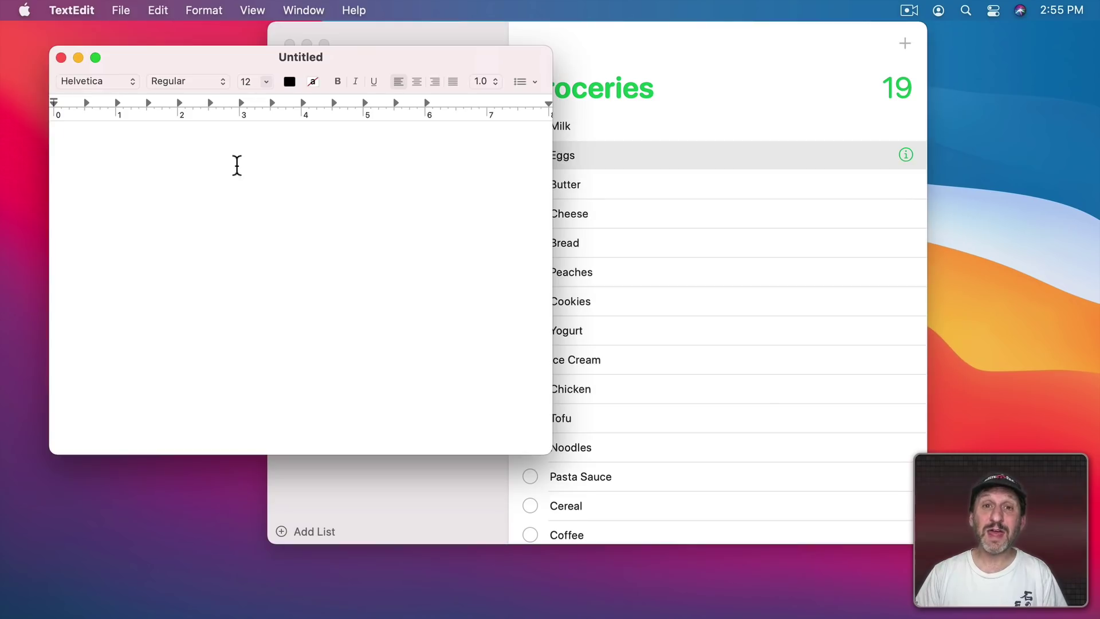
pyautogui.click(158, 10)
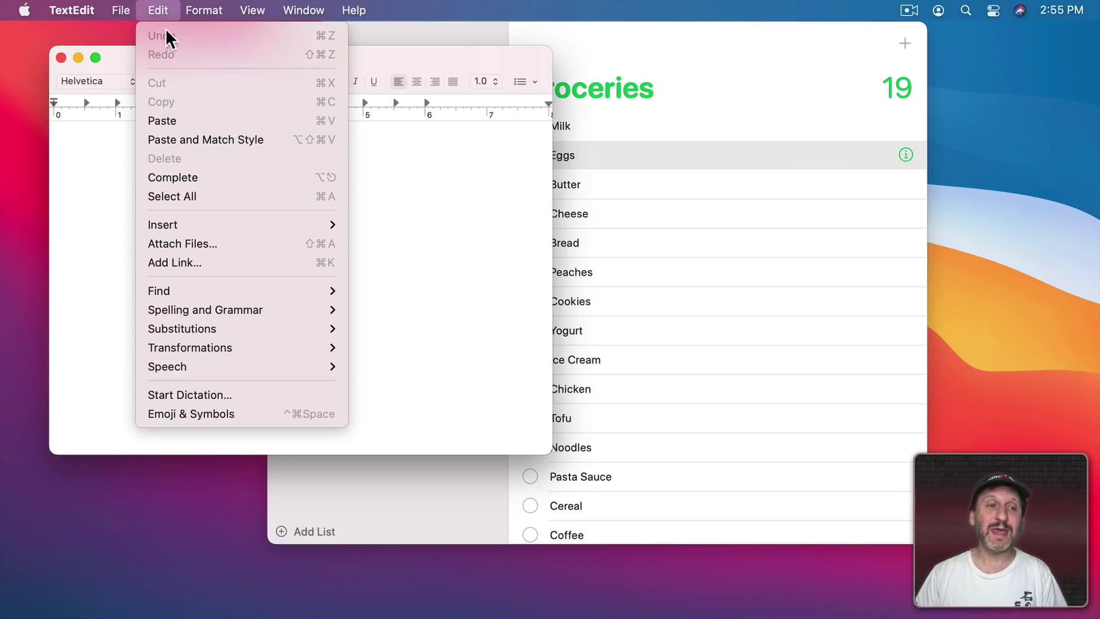
pyautogui.click(184, 119)
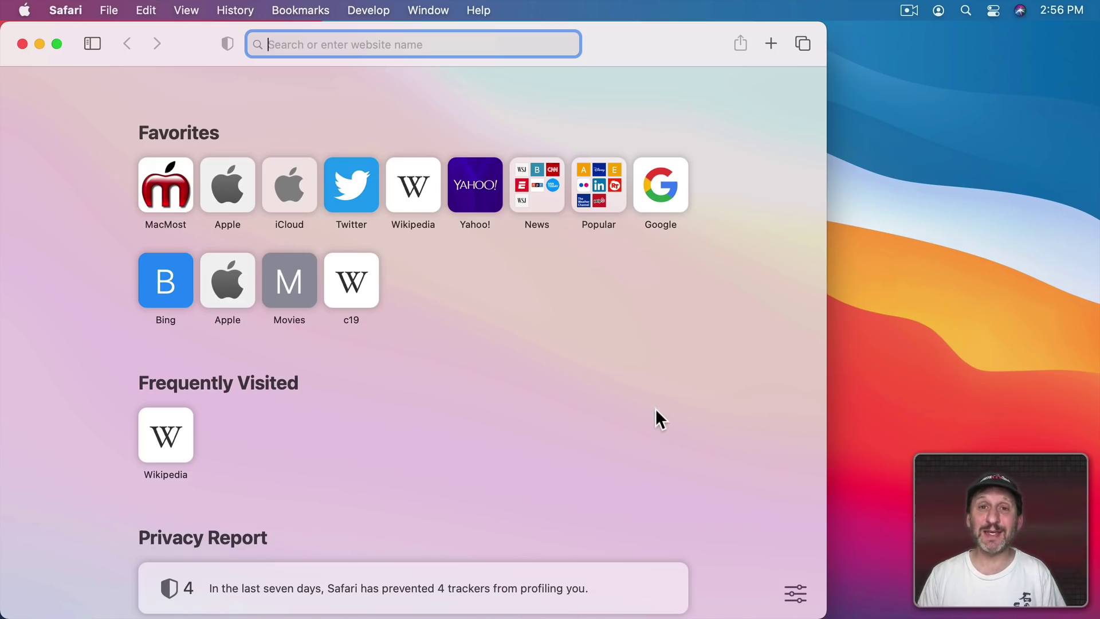
# Step: Move the Reading List section above Favorites in Safari's start page settings
pyautogui.click(794, 591)
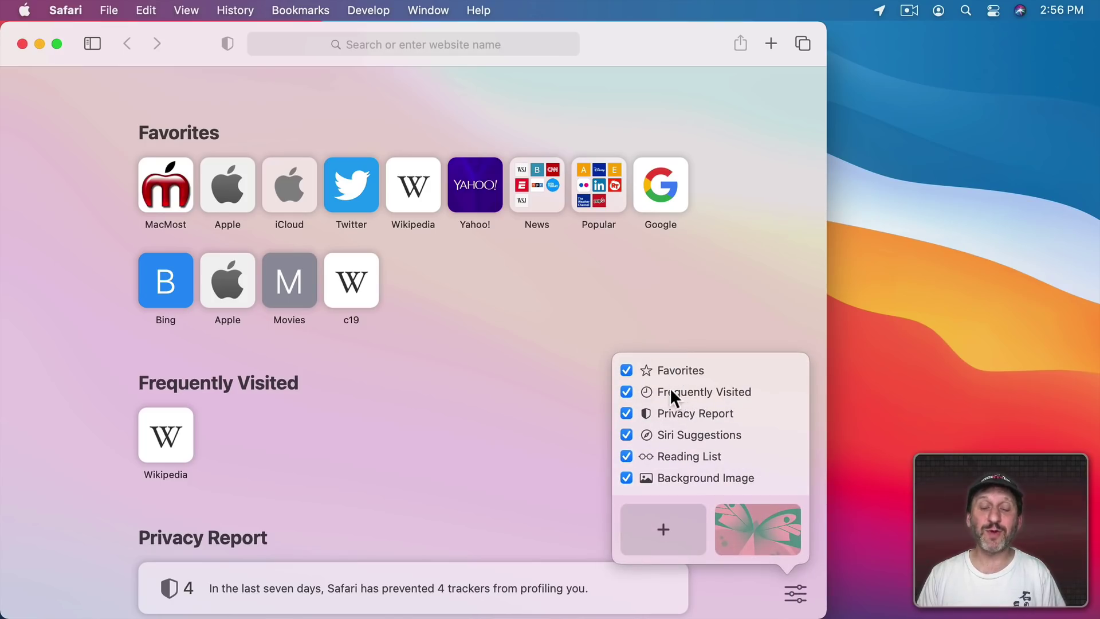
pyautogui.moveTo(674, 413); pyautogui.dragTo(662, 364)
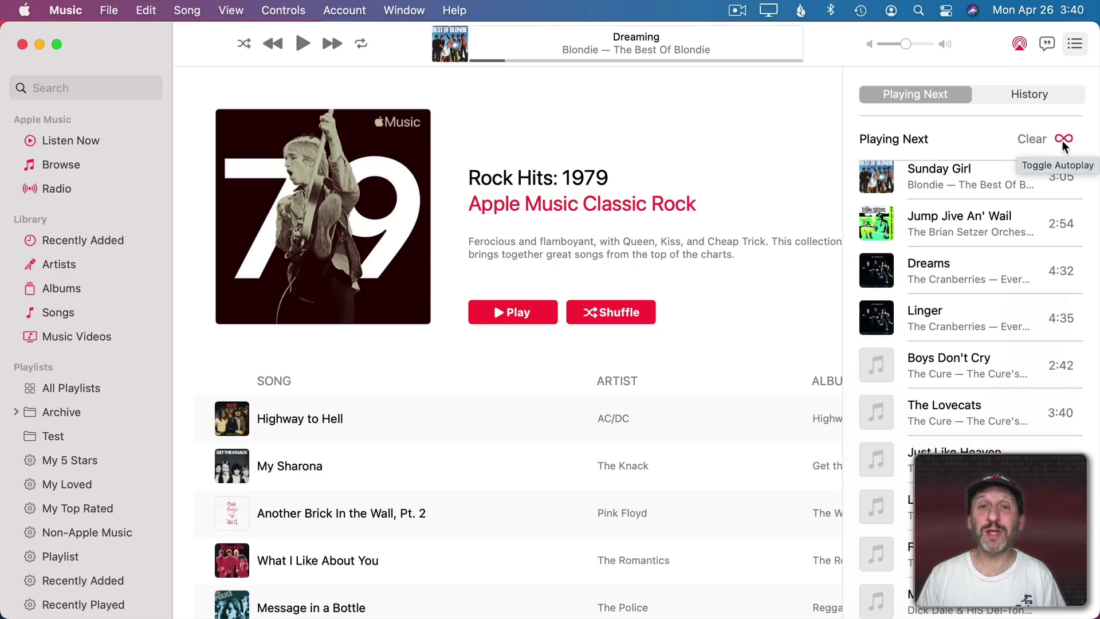
# Step: Toggle Autoplay twice, leaving it unchanged, then return to Browse and scroll the Chart-Toppers carousel
pyautogui.click(1062, 139)
pyautogui.click(1062, 140)
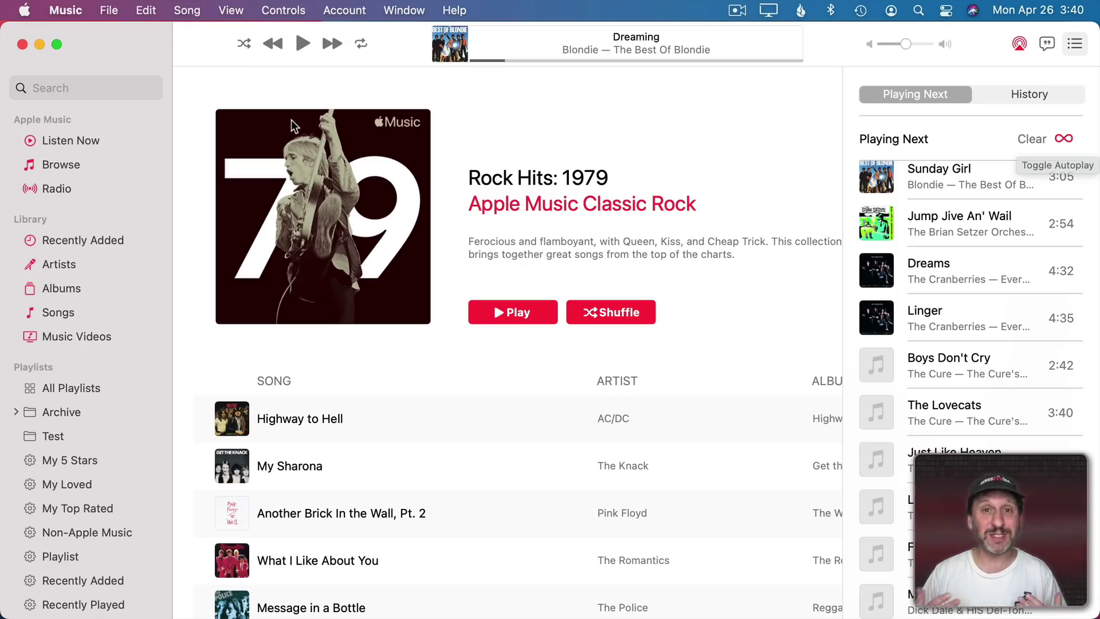
pyautogui.press('super+bracketleft')
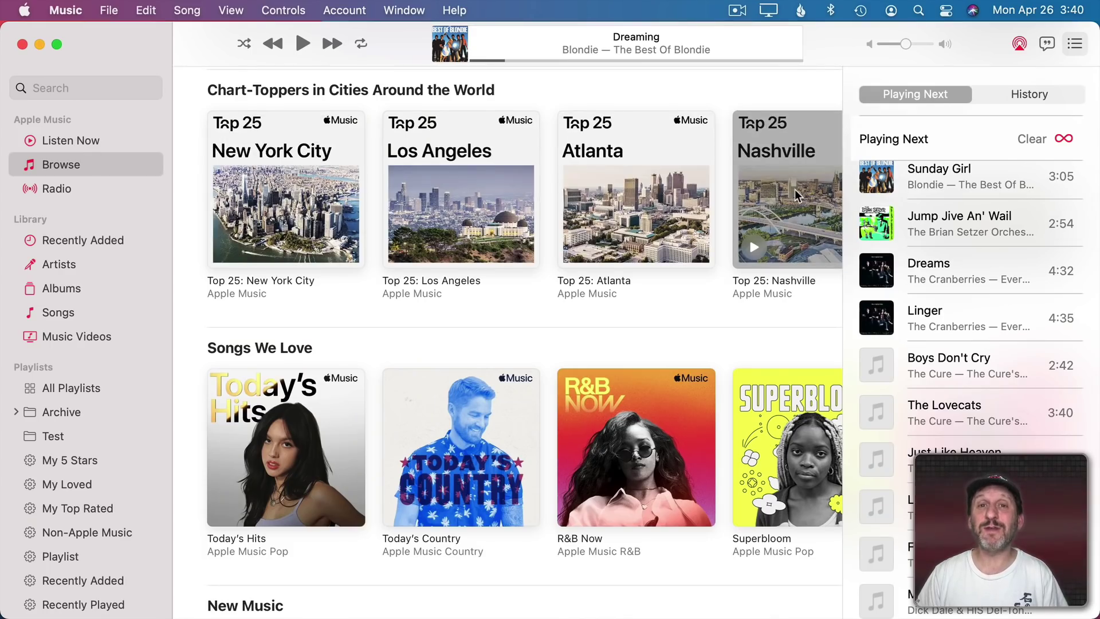
pyautogui.hscroll(3, 795, 189)
pyautogui.hscroll(10, 795, 194)
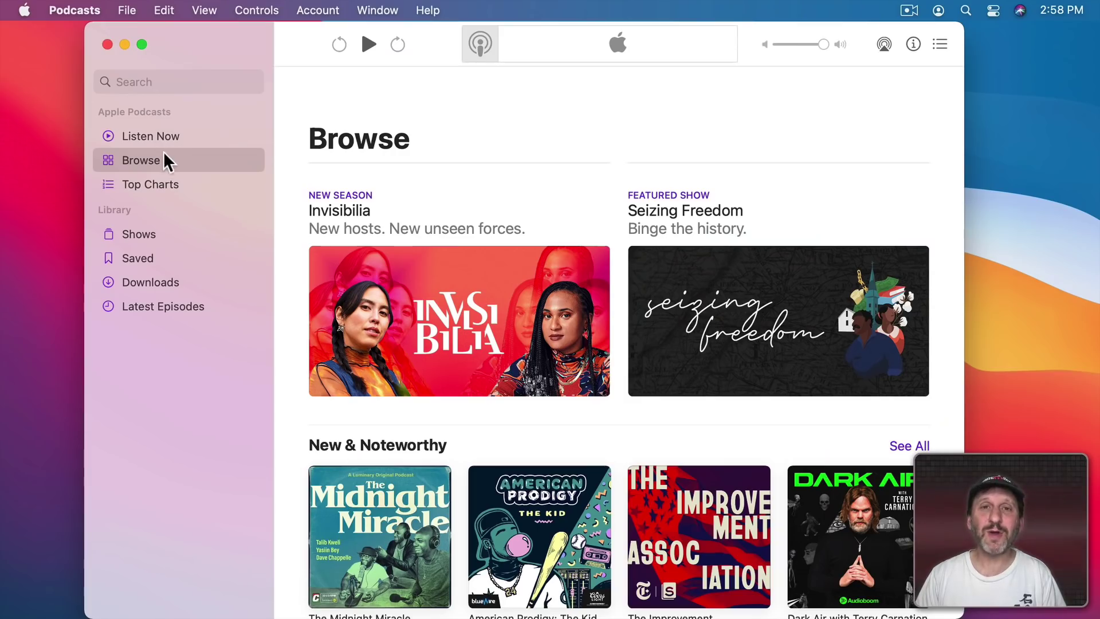
# Step: Show the Podcasts Top Charts page and check the All Categories list without changing it
pyautogui.click(141, 184)
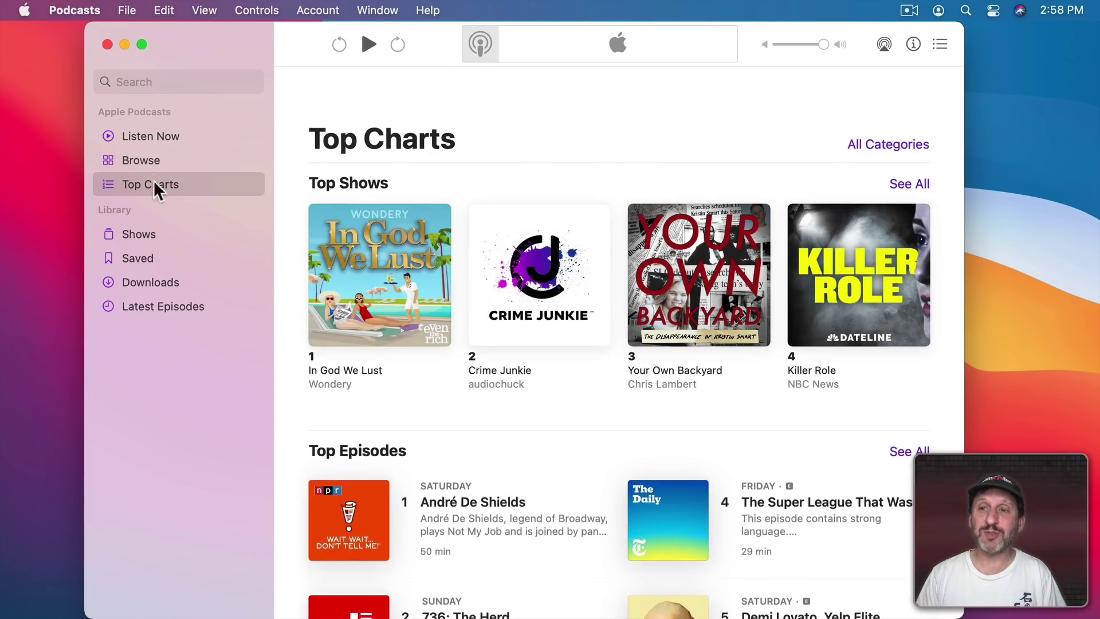
pyautogui.click(876, 146)
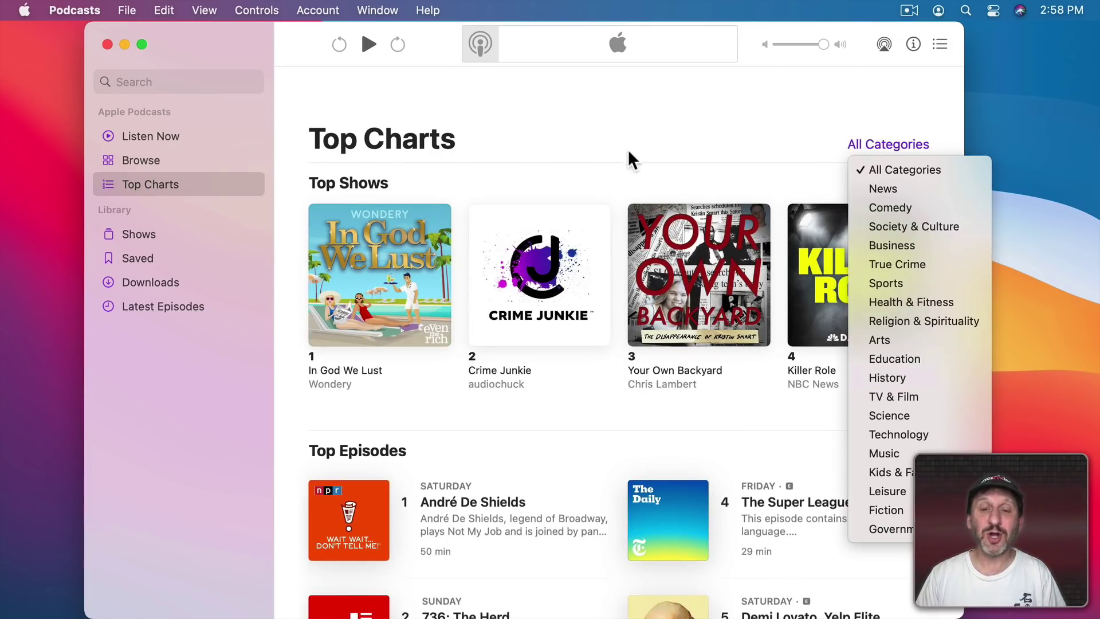
pyautogui.click(606, 129)
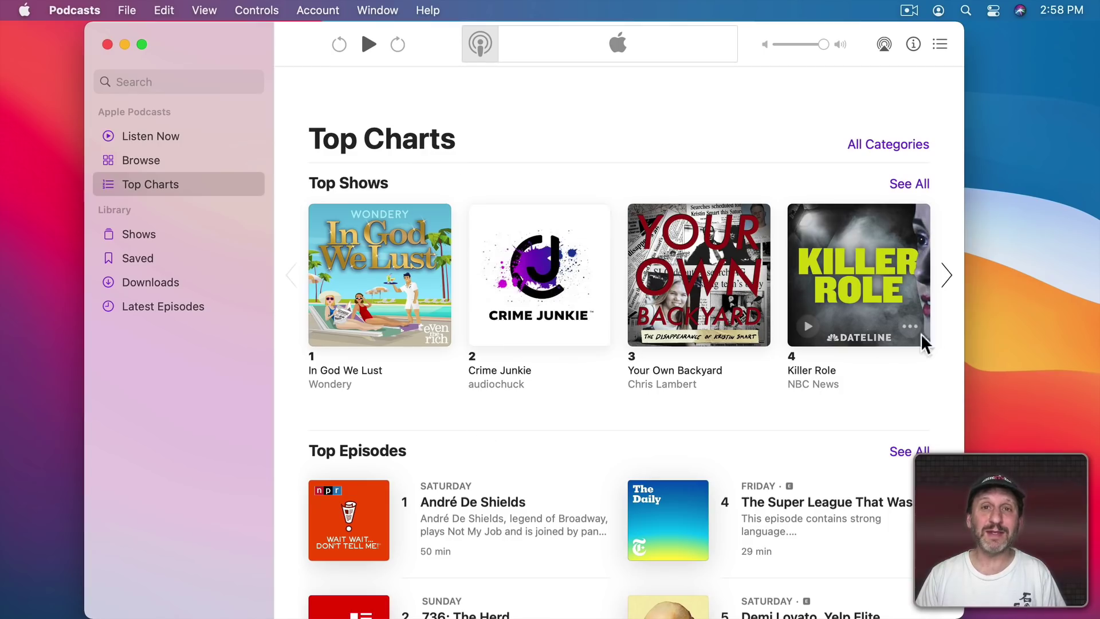
pyautogui.moveTo(697, 270)
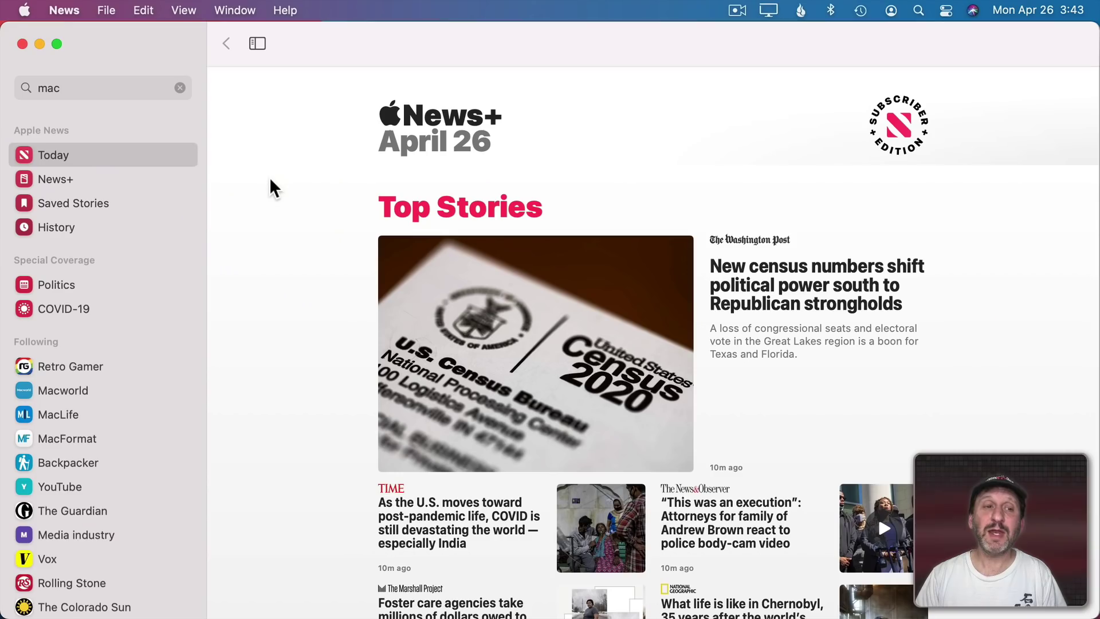
# Step: Open the News+ magazine library and scroll through the magazines
pyautogui.click(56, 179)
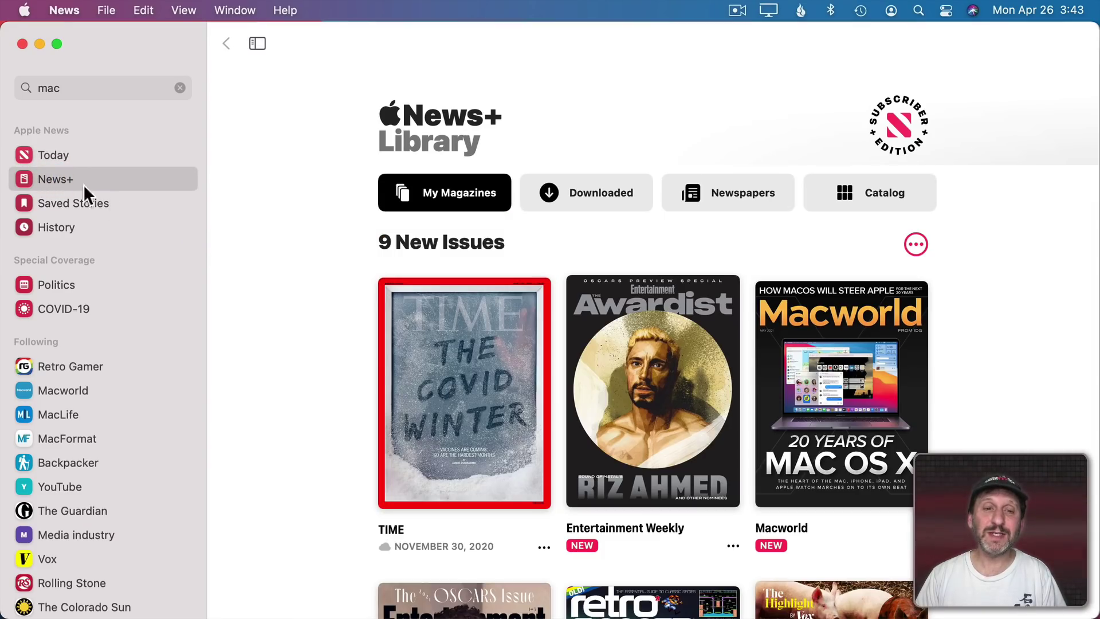
pyautogui.scroll(-12, 539, 406)
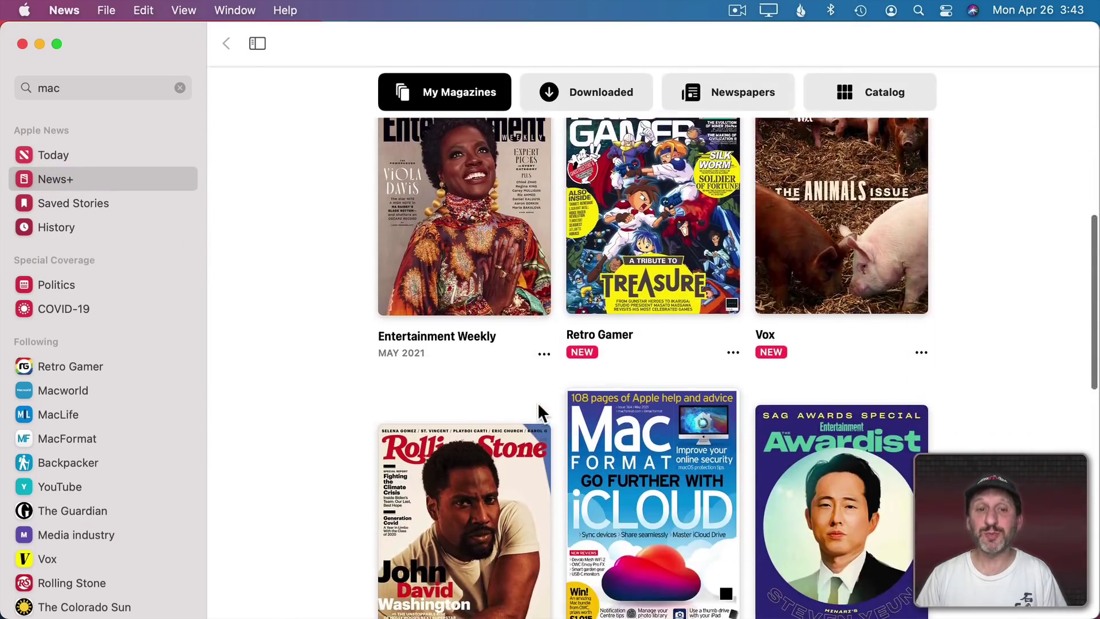
pyautogui.scroll(-8, 539, 412)
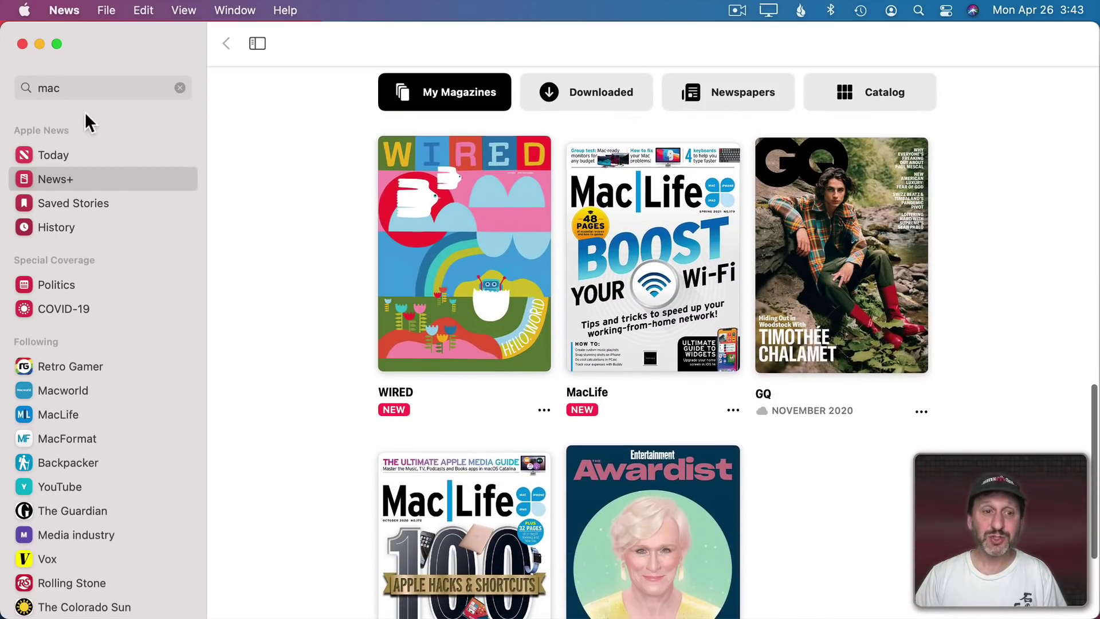
# Step: Search News for 'apple' and scroll through the results
pyautogui.click(70, 88)
pyautogui.write('apple')
pyautogui.press('Return')
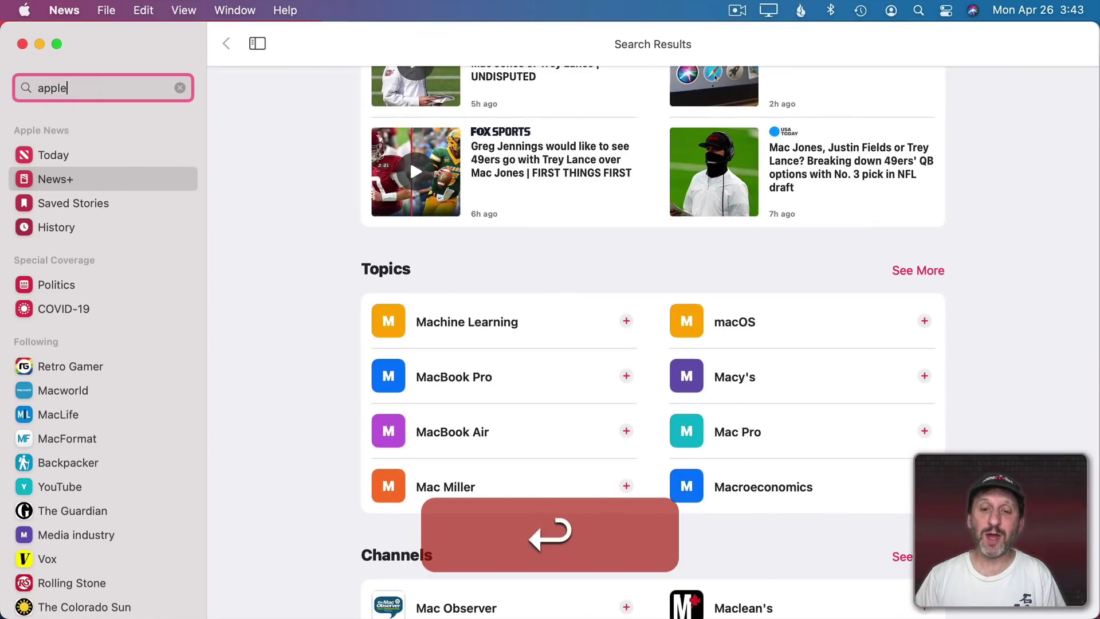
pyautogui.scroll(-2, 428, 351)
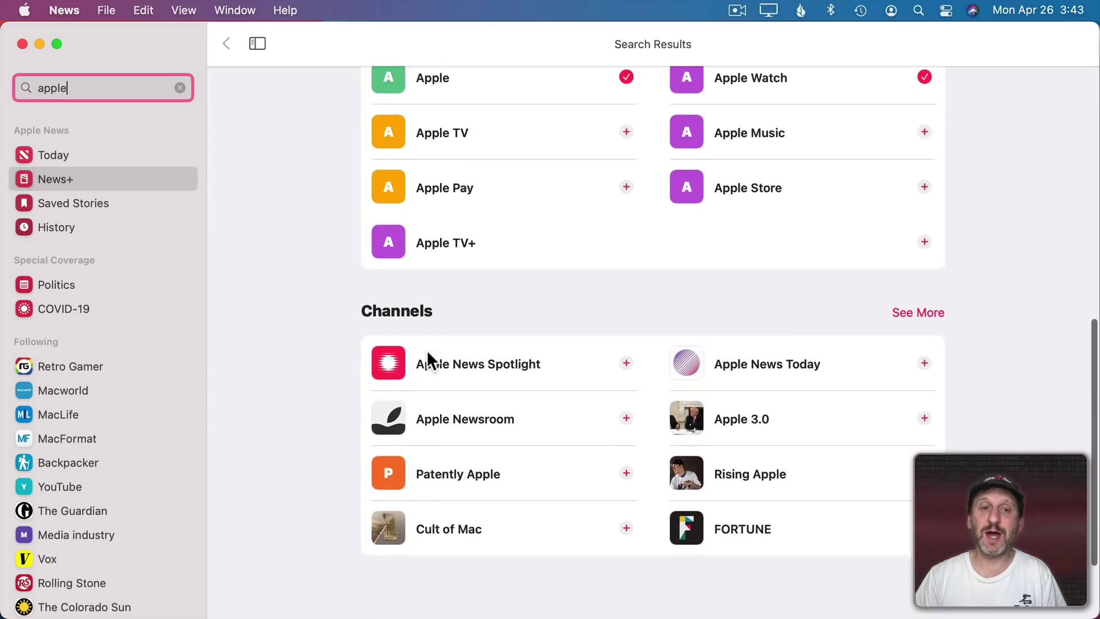
pyautogui.scroll(5, 427, 352)
pyautogui.scroll(5, 427, 350)
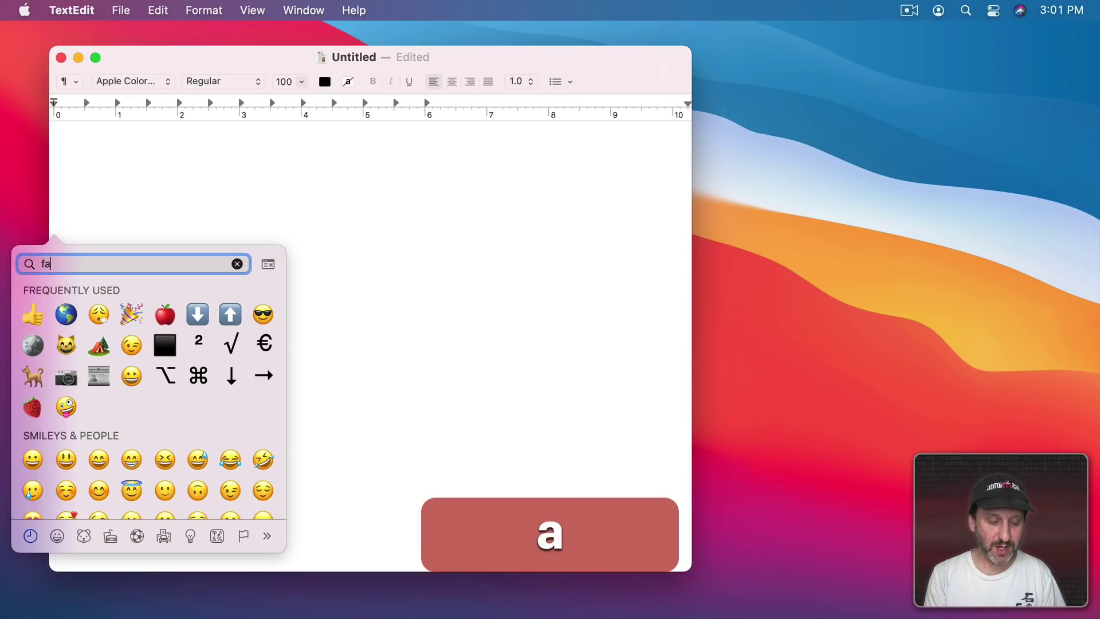
# Step: Insert the face-exhaling, face-in-clouds and spiral-eyes emoji from the Character Viewer
pyautogui.write('face exh')
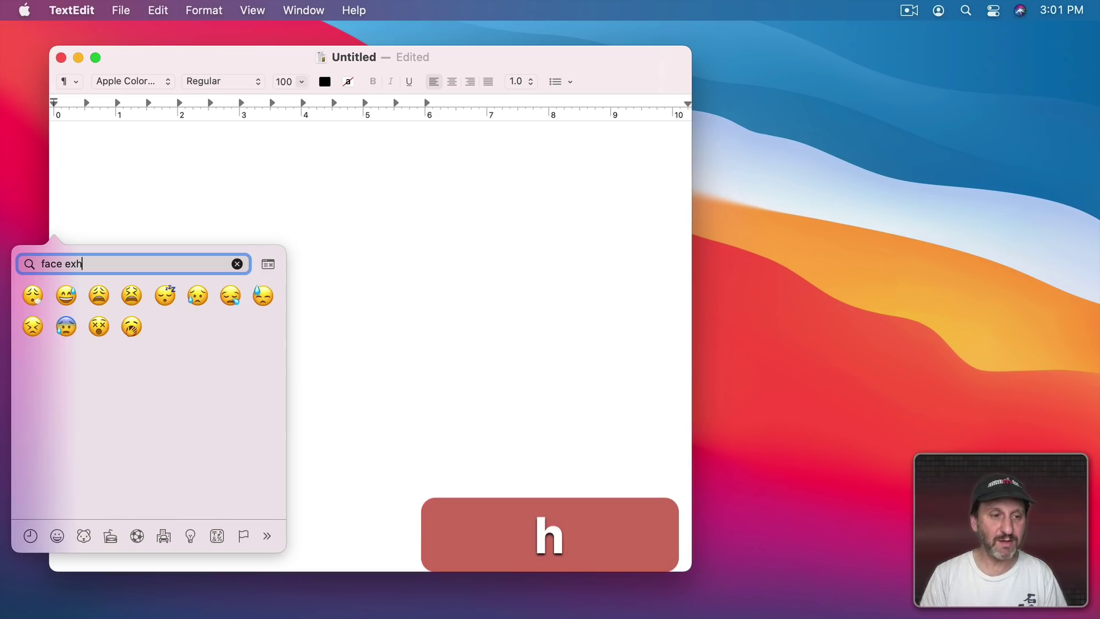
pyautogui.click(30, 296)
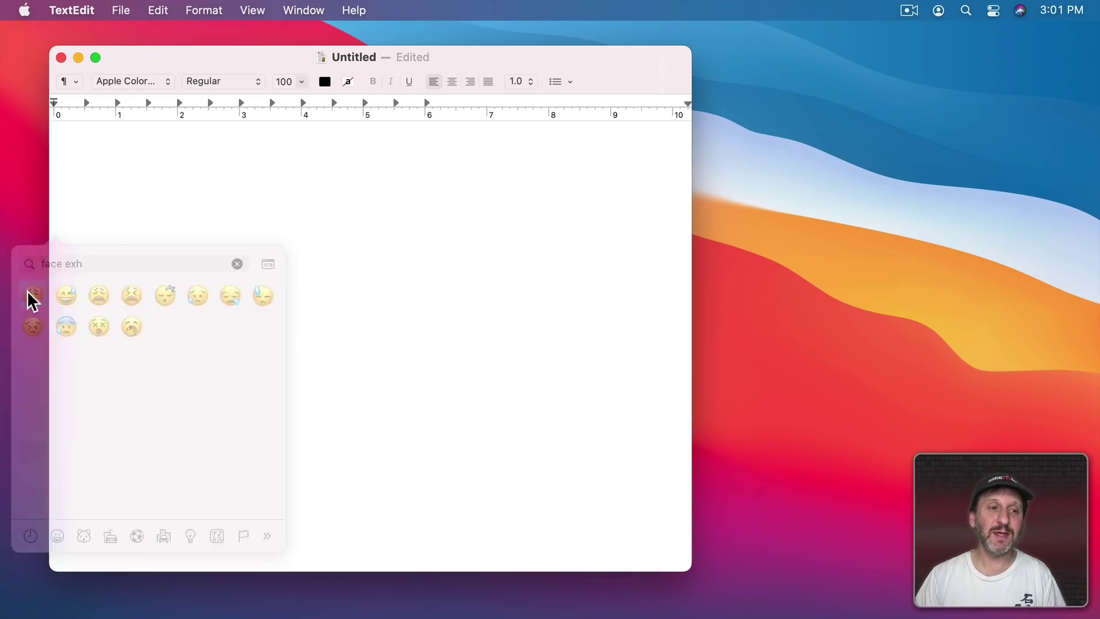
pyautogui.press('ctrl+super+space')
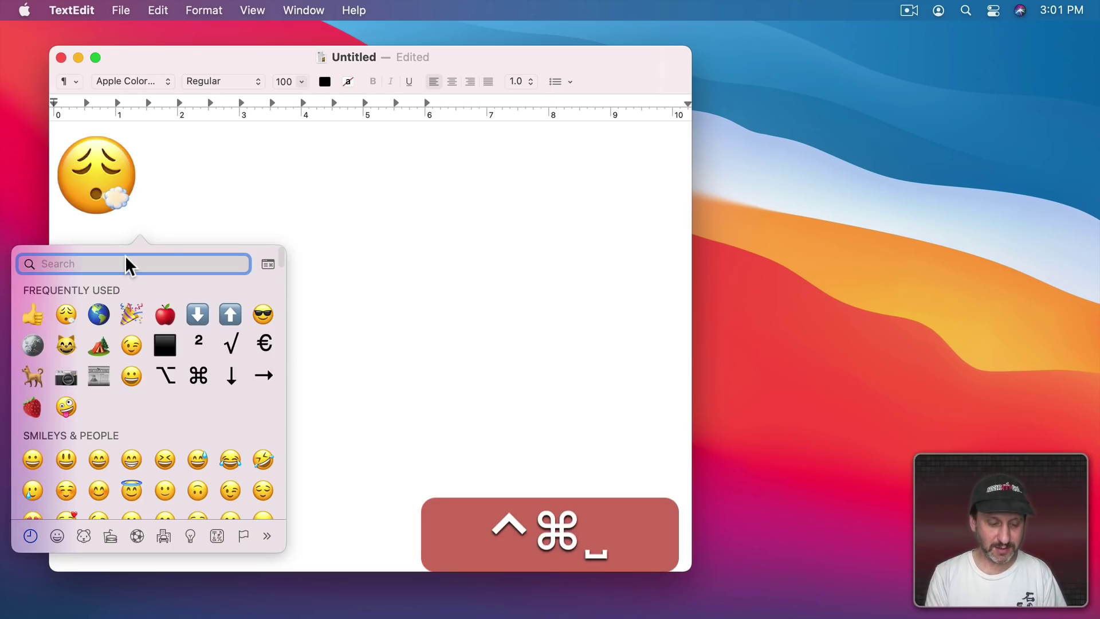
pyautogui.write('face clo')
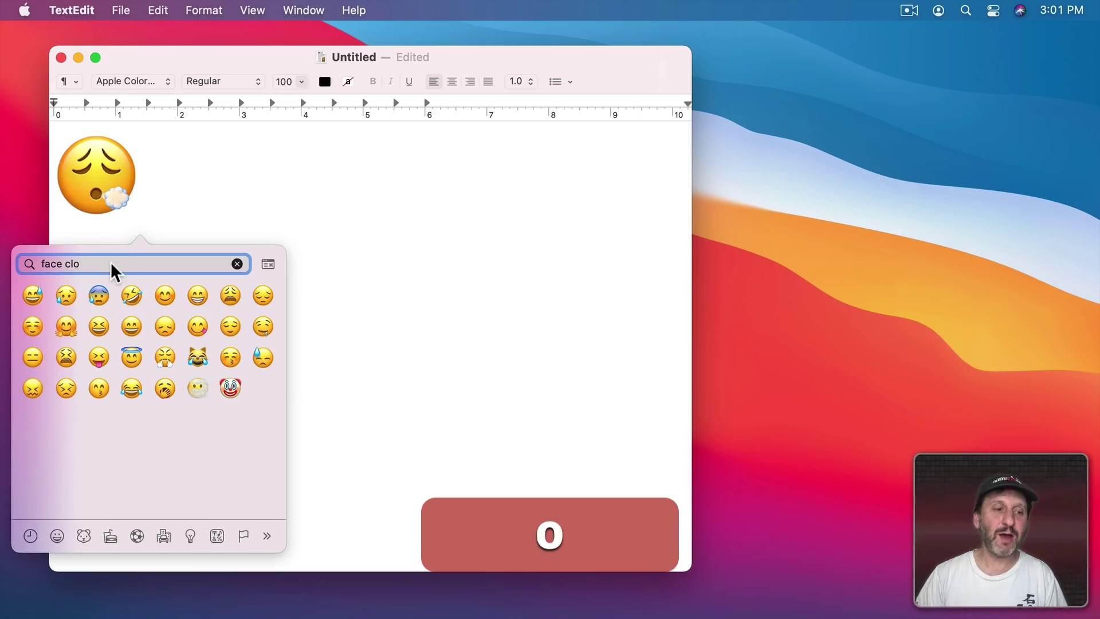
pyautogui.click(198, 388)
pyautogui.press('ctrl+super+space')
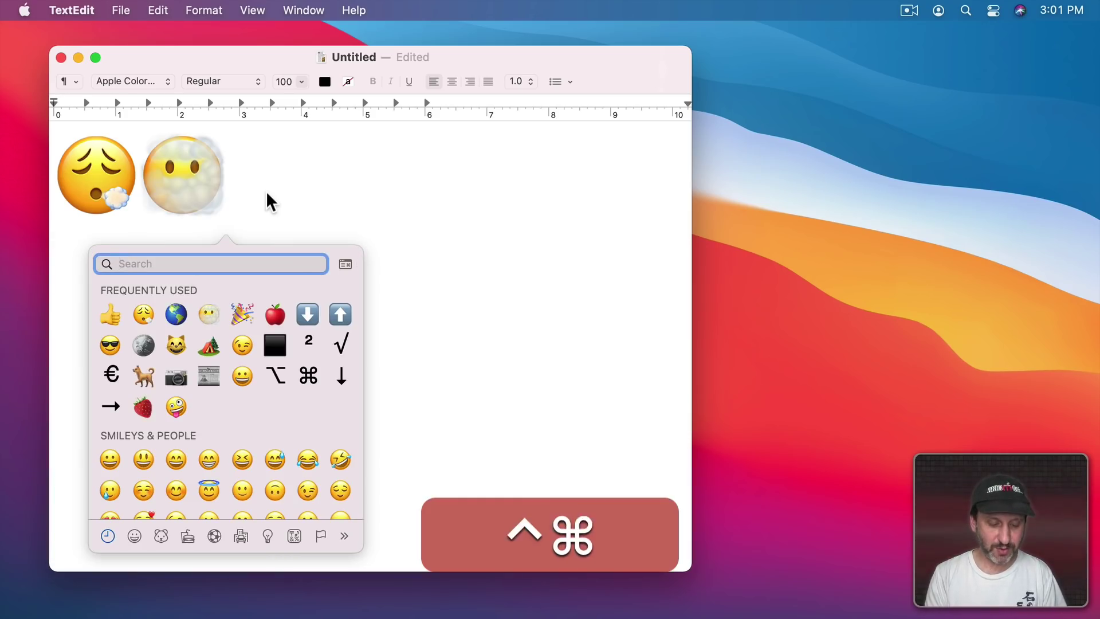
pyautogui.write('face spiral')
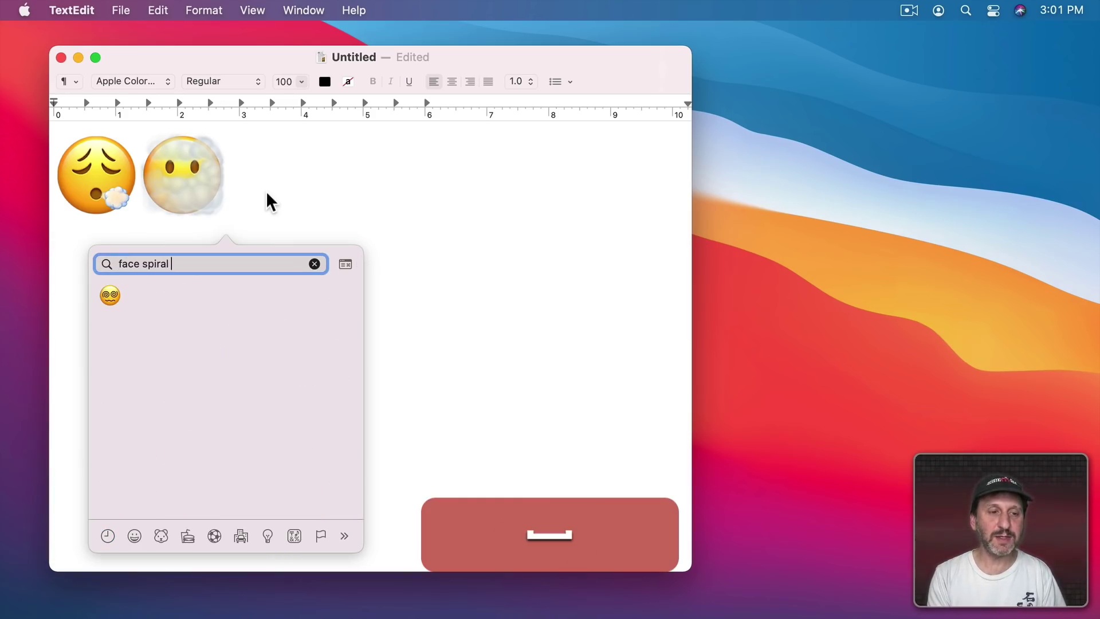
pyautogui.click(107, 298)
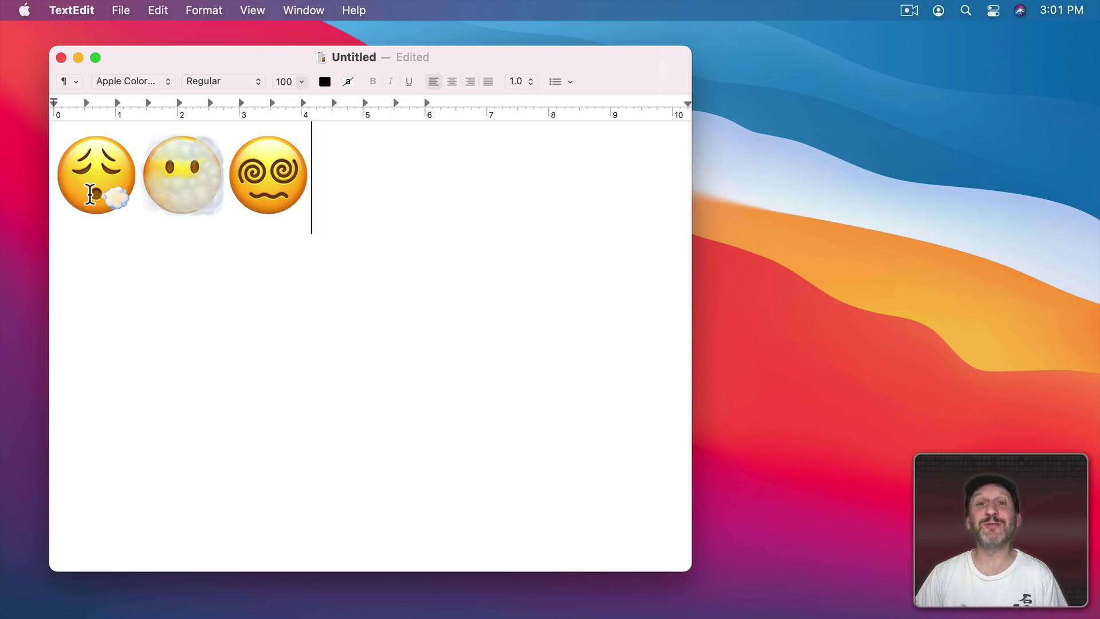
# Step: Add the mending-heart and heart-on-fire emoji after the three faces
pyautogui.press('ctrl+super+space')
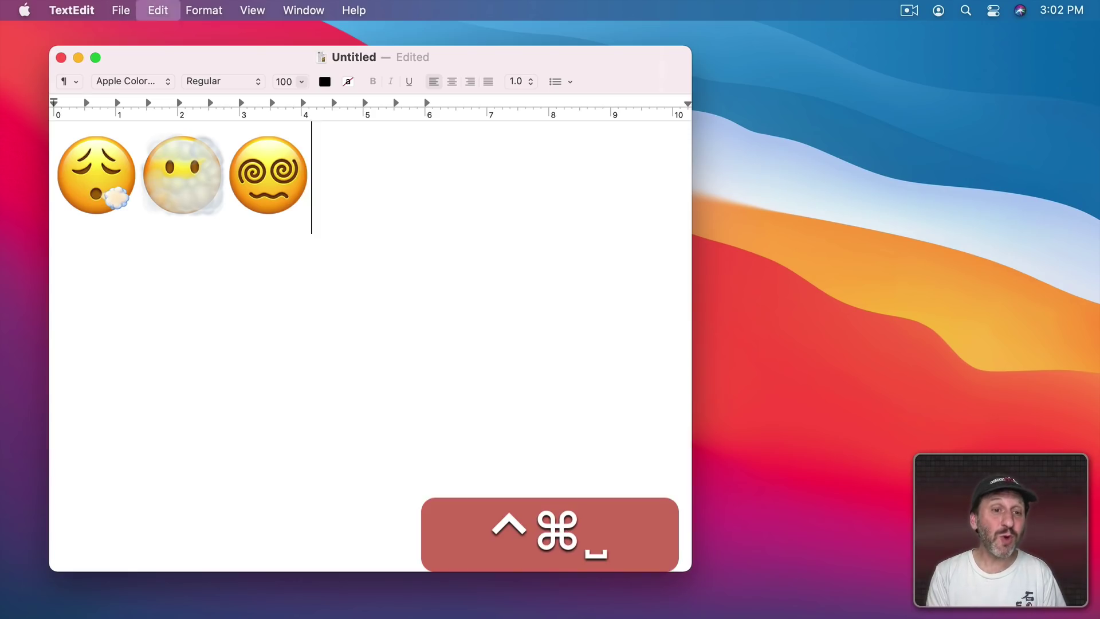
pyautogui.write('mending')
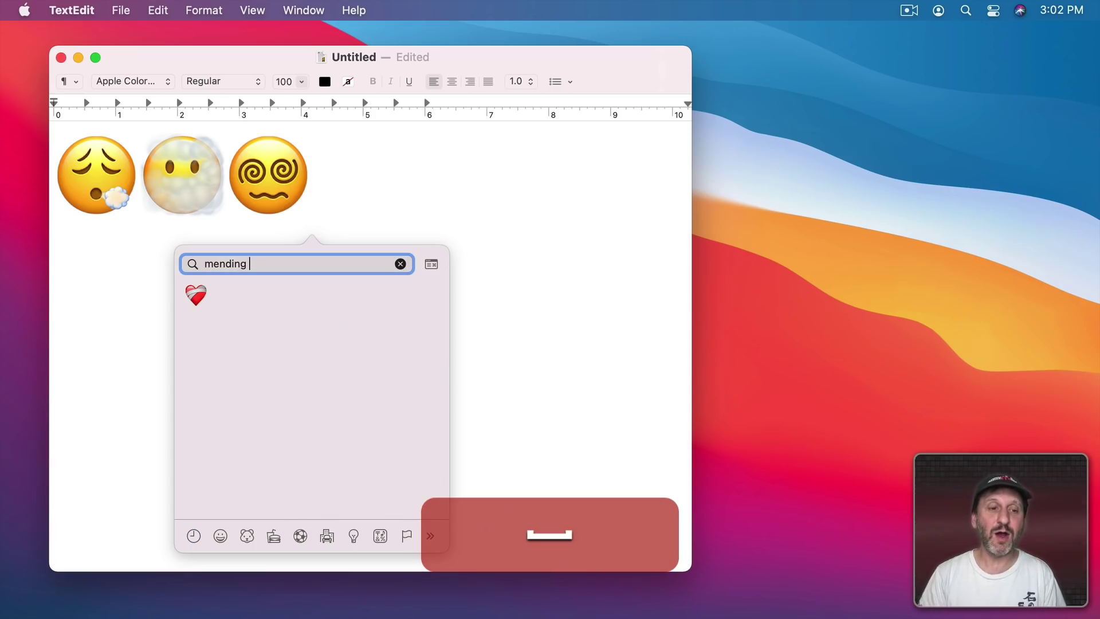
pyautogui.click(196, 295)
pyautogui.press('ctrl+super+space')
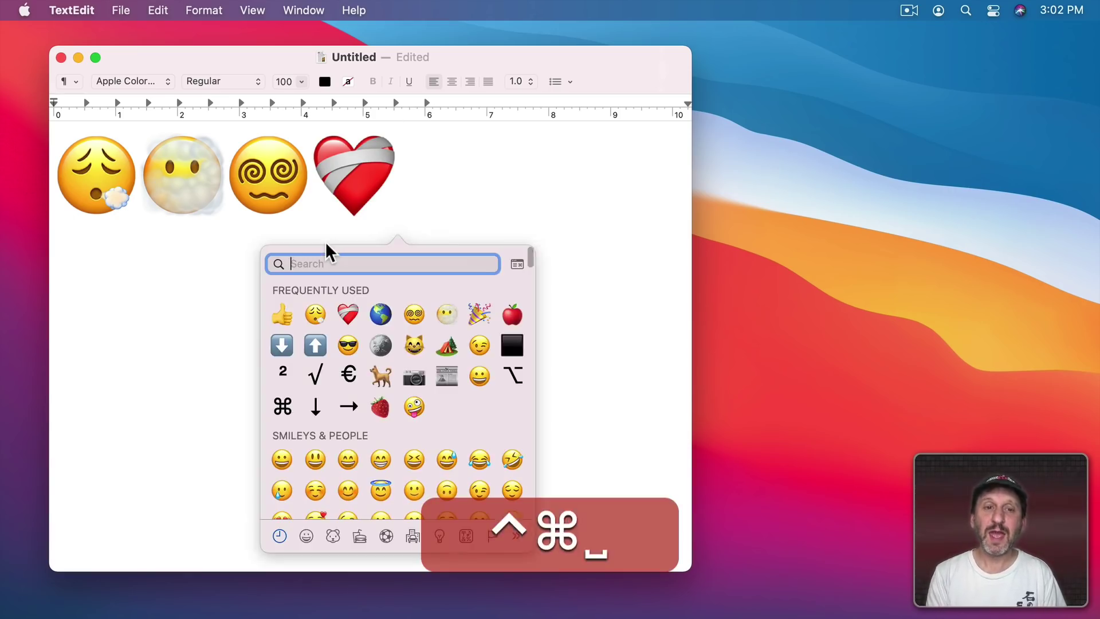
pyautogui.write('heart fire')
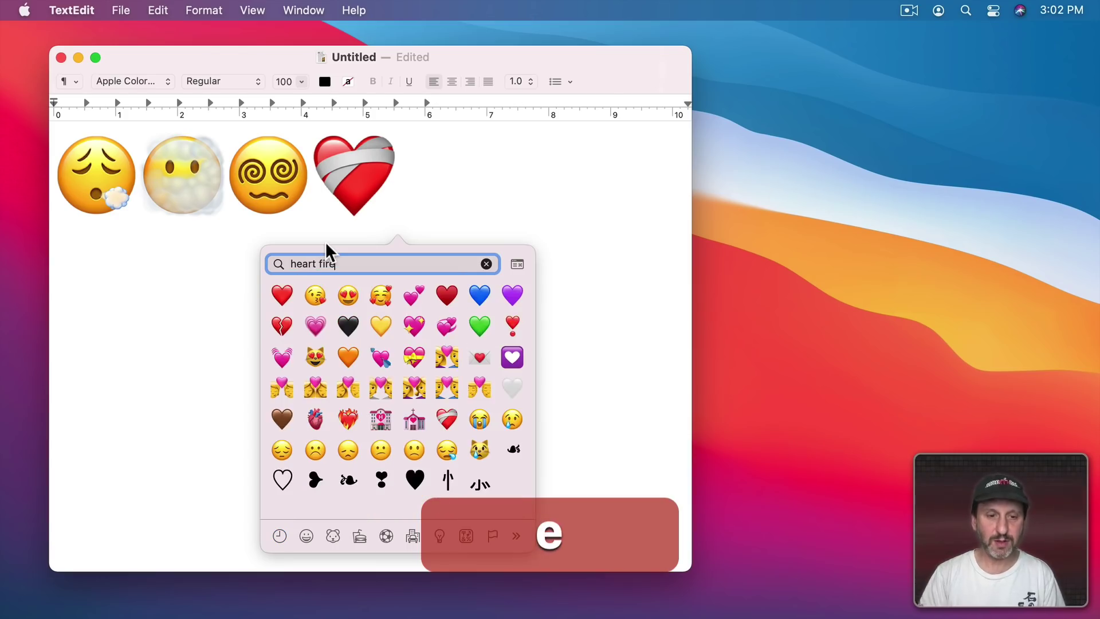
pyautogui.click(283, 293)
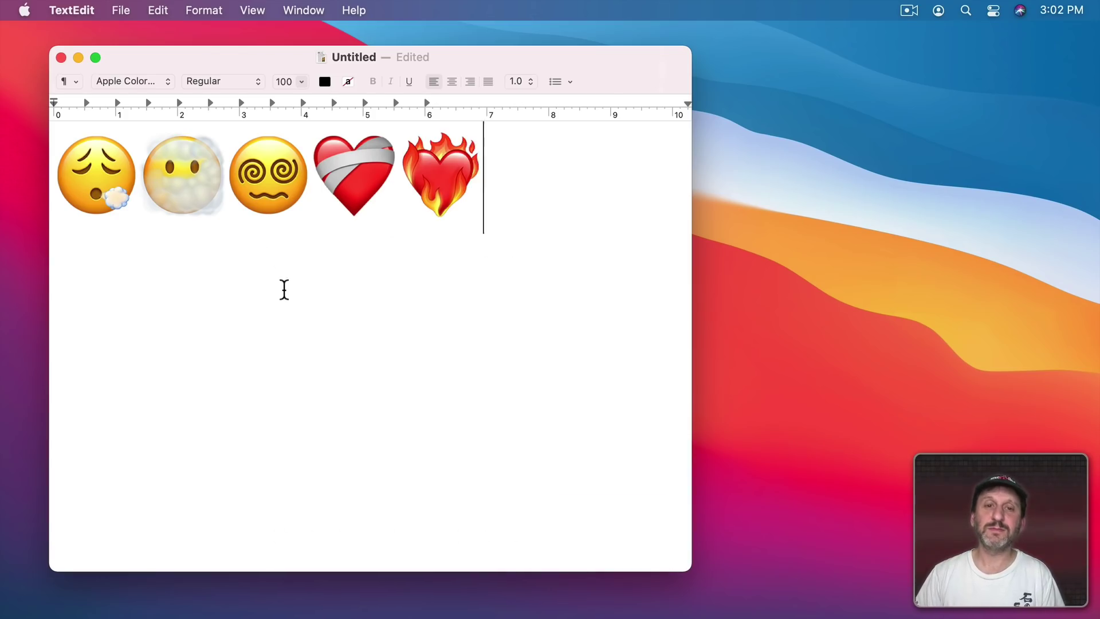
# Step: On a new line, insert the default-yellow man-with-beard emoji from a 'beard' emoji search
pyautogui.press('Return')
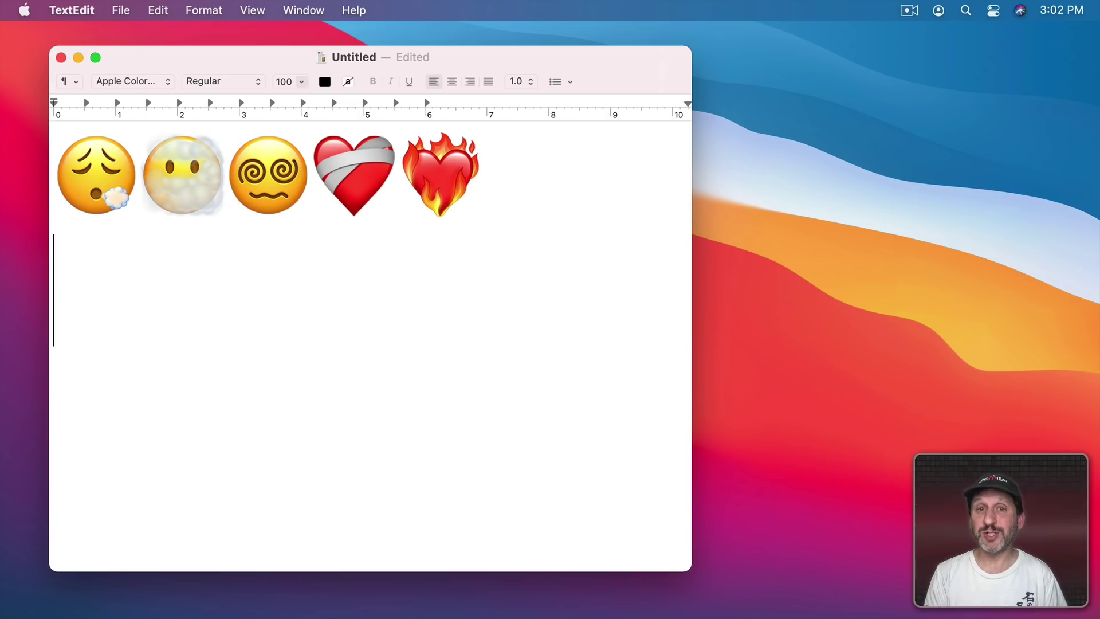
pyautogui.press('ctrl+super+space')
pyautogui.write('beard')
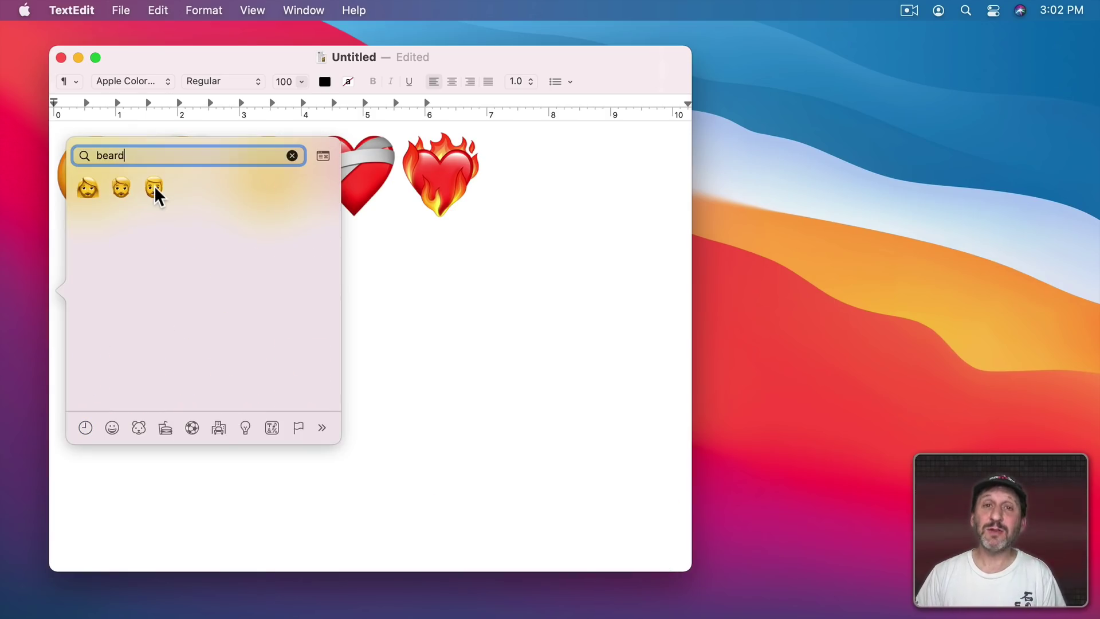
pyautogui.click(154, 189)
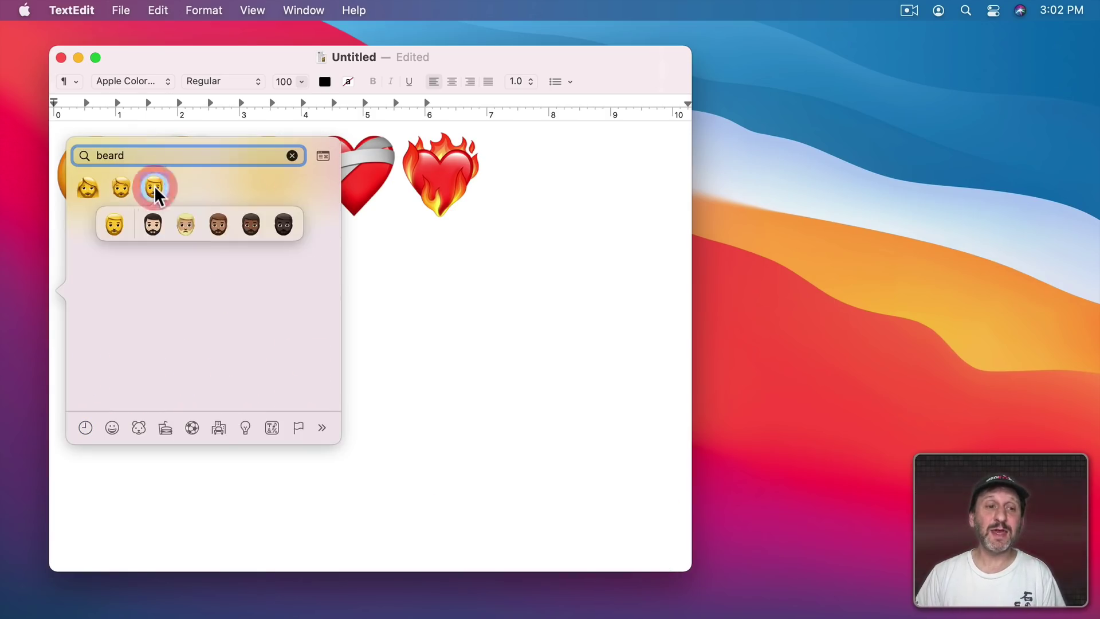
pyautogui.click(114, 229)
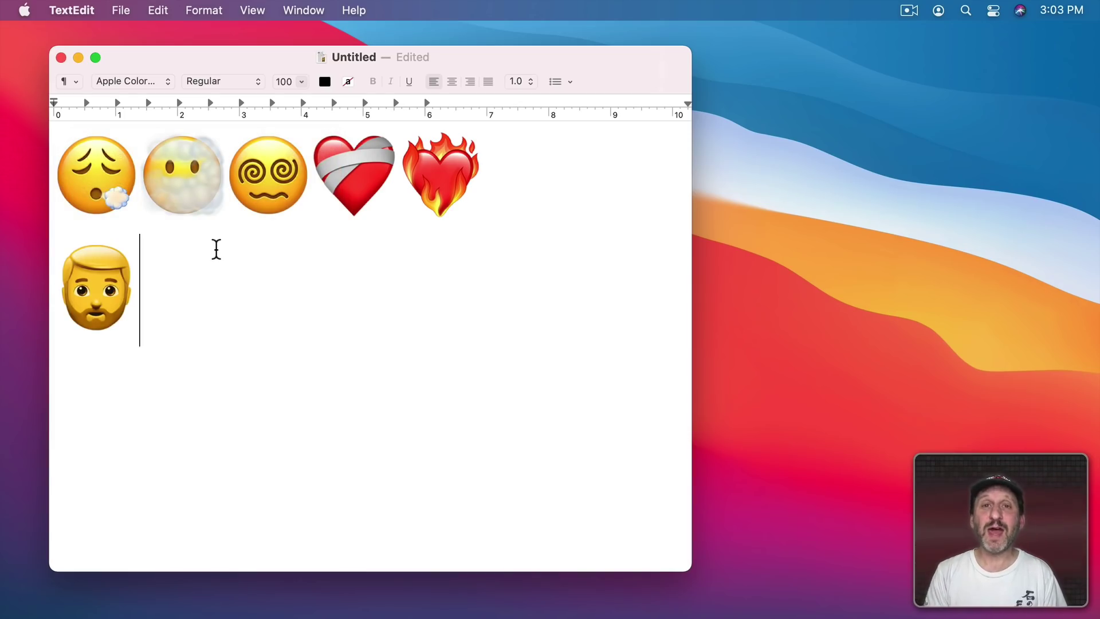
# Step: Add the person-with-beard and woman-with-beard variants, then search the emoji picker for 'syr'
pyautogui.press('ctrl+super+space')
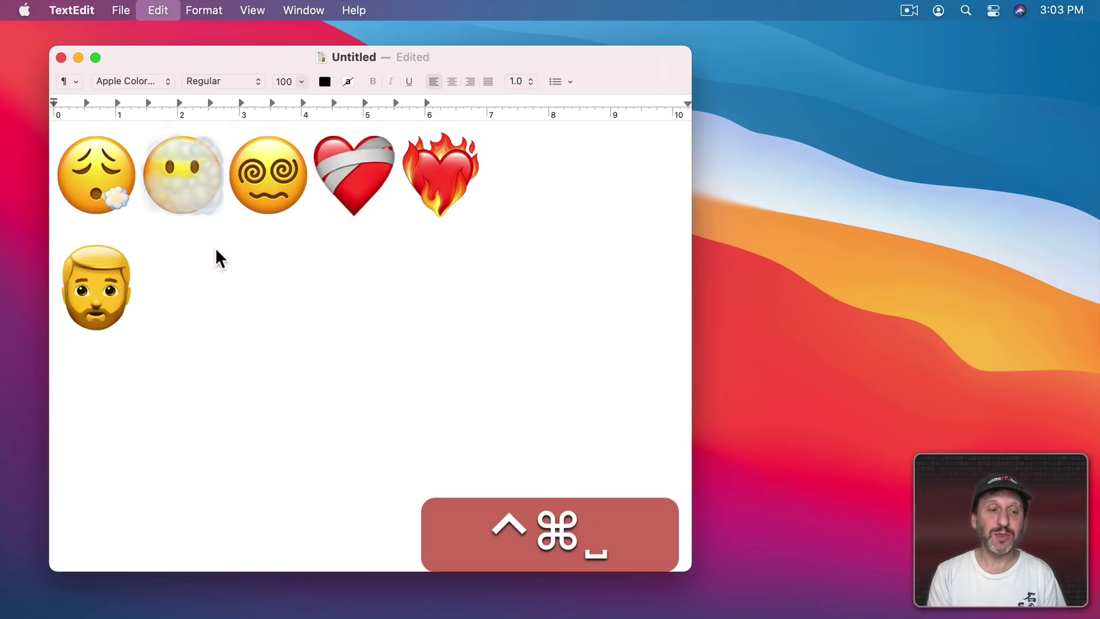
pyautogui.write('beard')
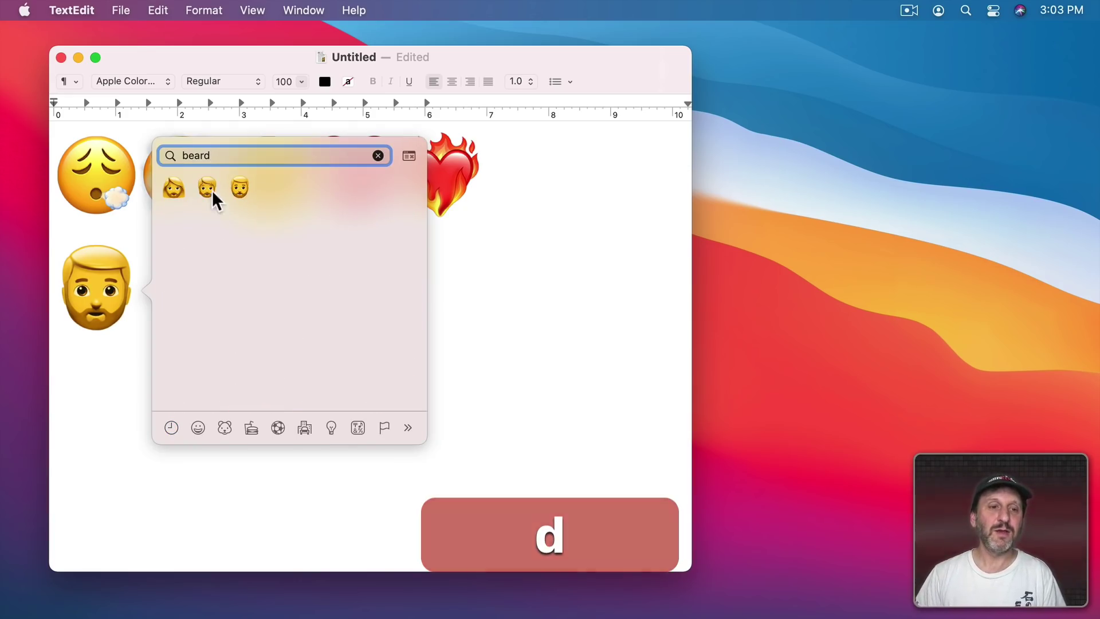
pyautogui.moveTo(208, 186); pyautogui.dragTo(206, 221)
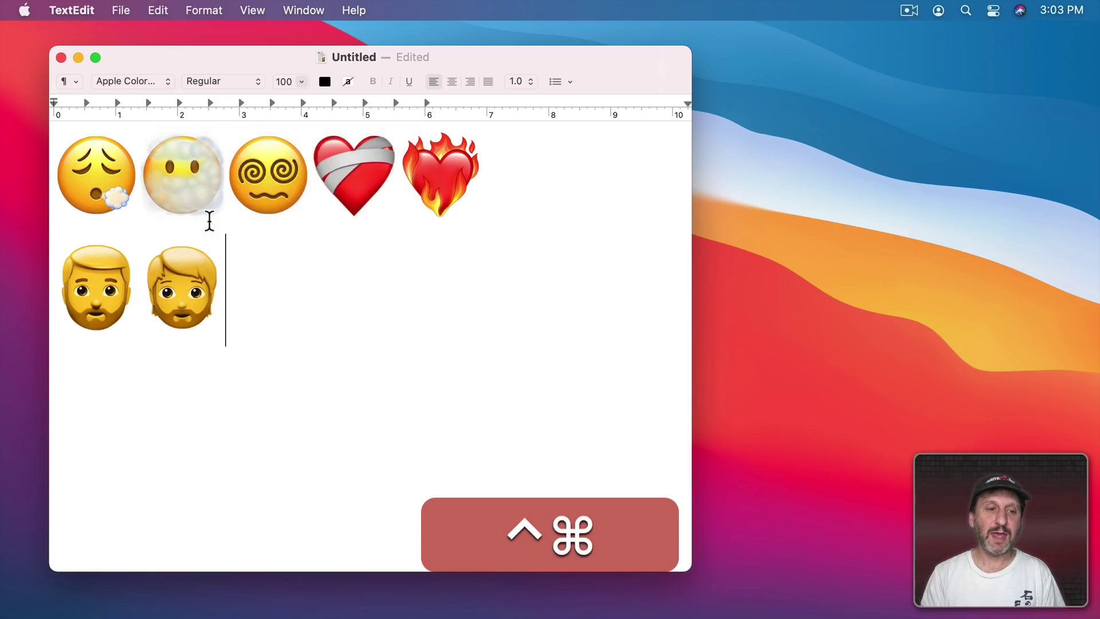
pyautogui.press('ctrl+super+space')
pyautogui.write('beard')
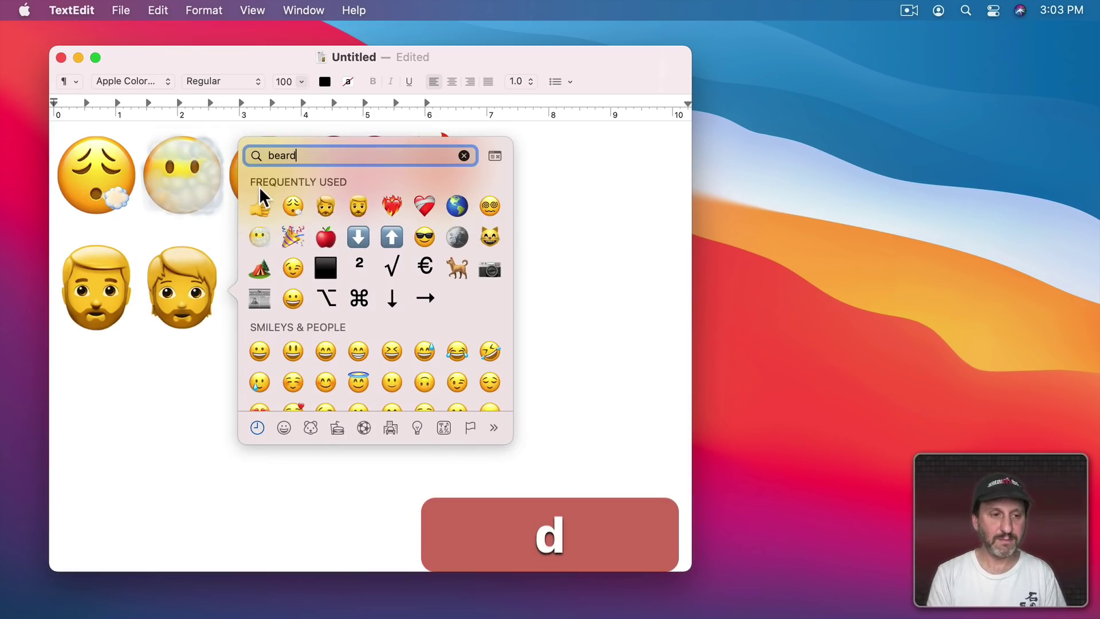
pyautogui.moveTo(259, 194); pyautogui.dragTo(254, 215)
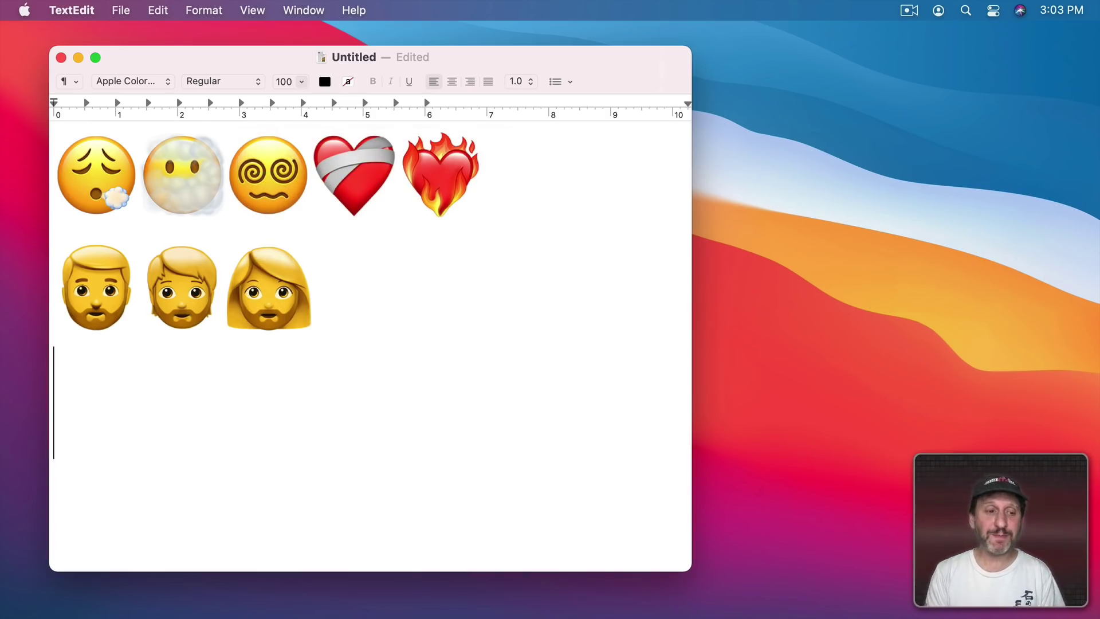
pyautogui.press('ctrl+super+space')
pyautogui.write('syr')
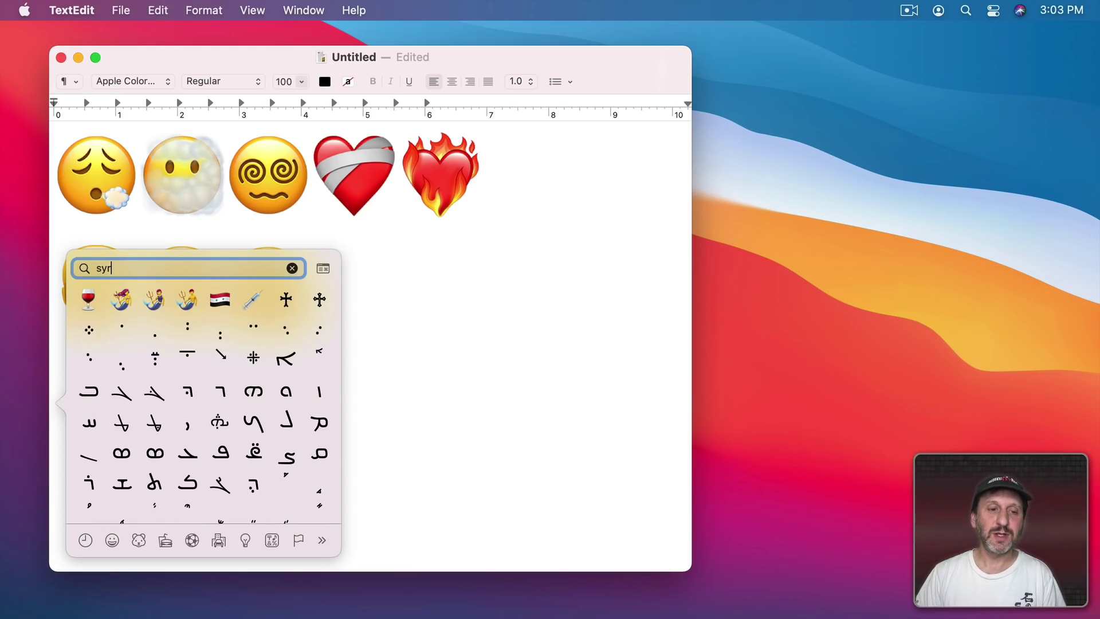
pyautogui.click(253, 299)
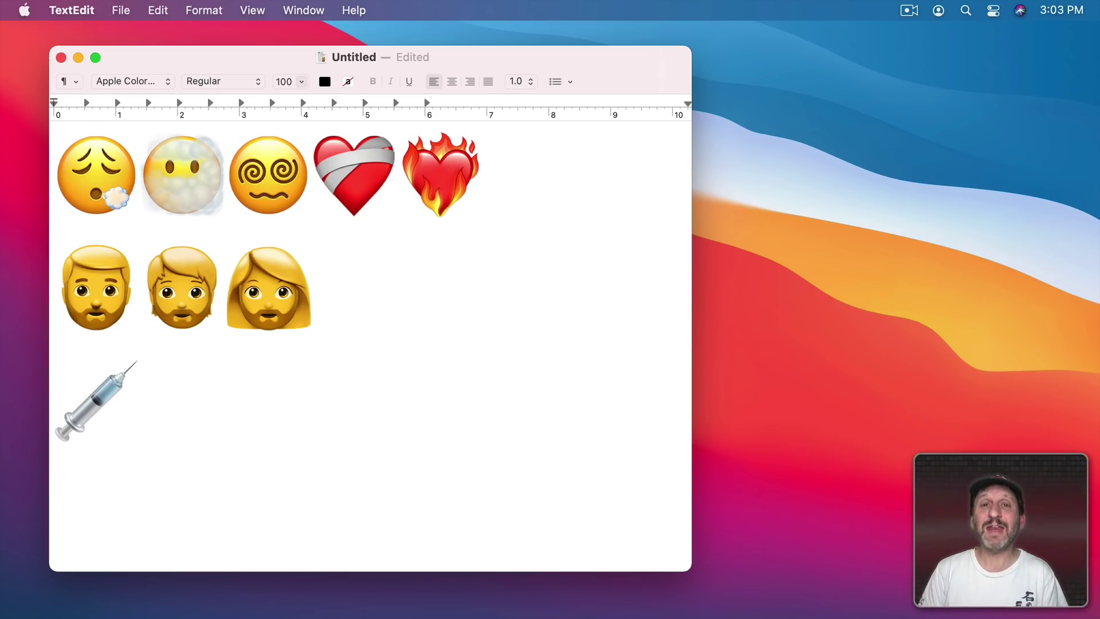
# Step: Insert a kissing-couple emoji with a light-skinned left person and dark-skinned right person
pyautogui.press('ctrl+super+space')
pyautogui.write('kiss')
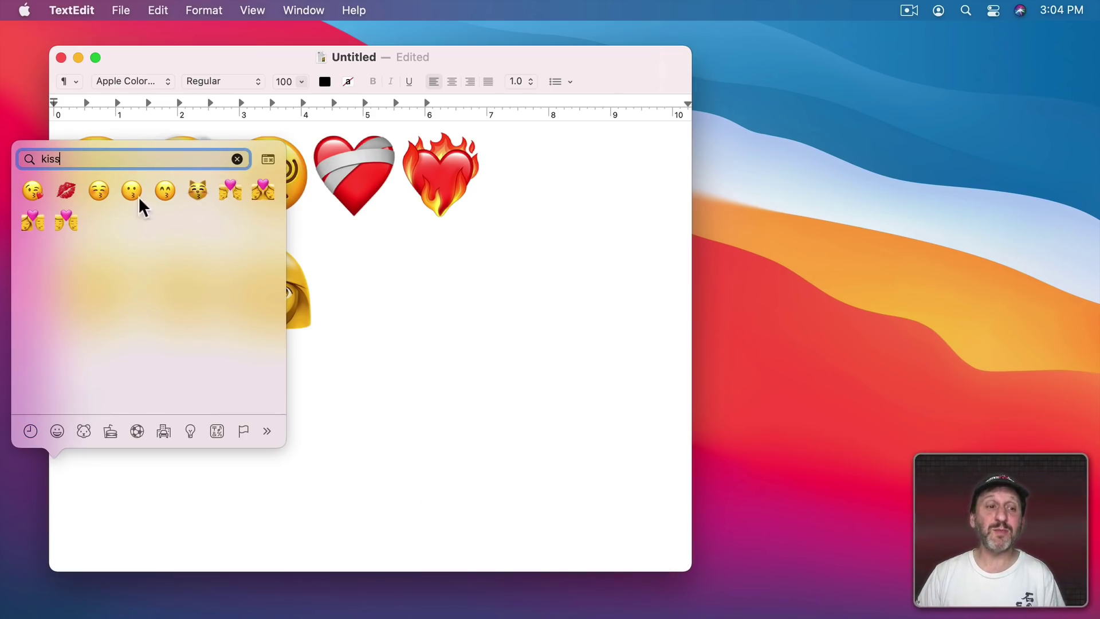
pyautogui.click(229, 194)
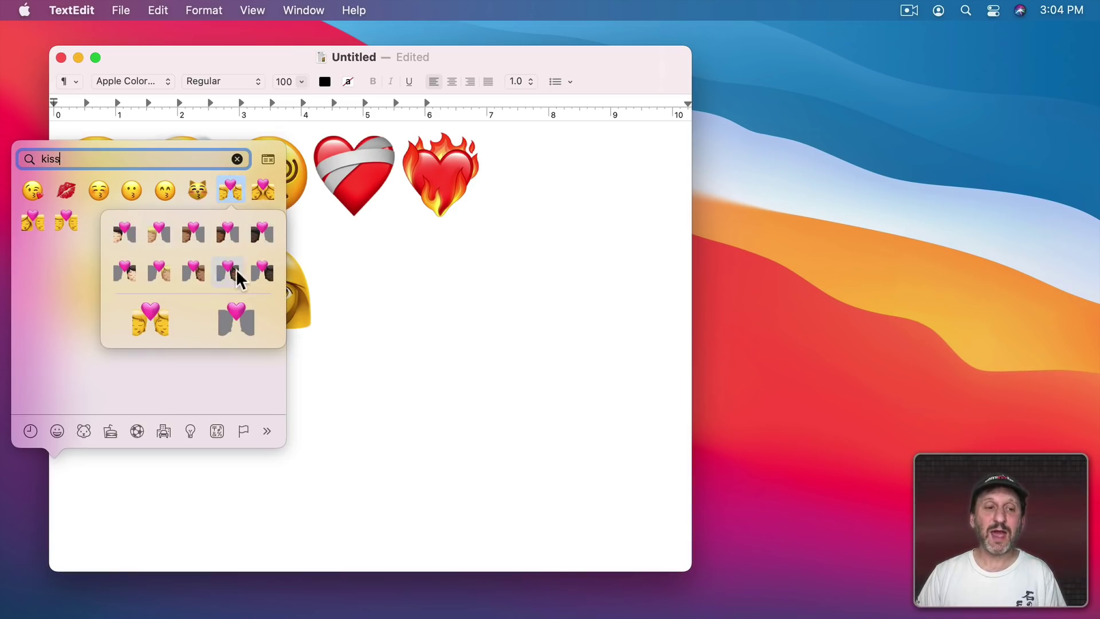
pyautogui.click(160, 235)
pyautogui.click(229, 274)
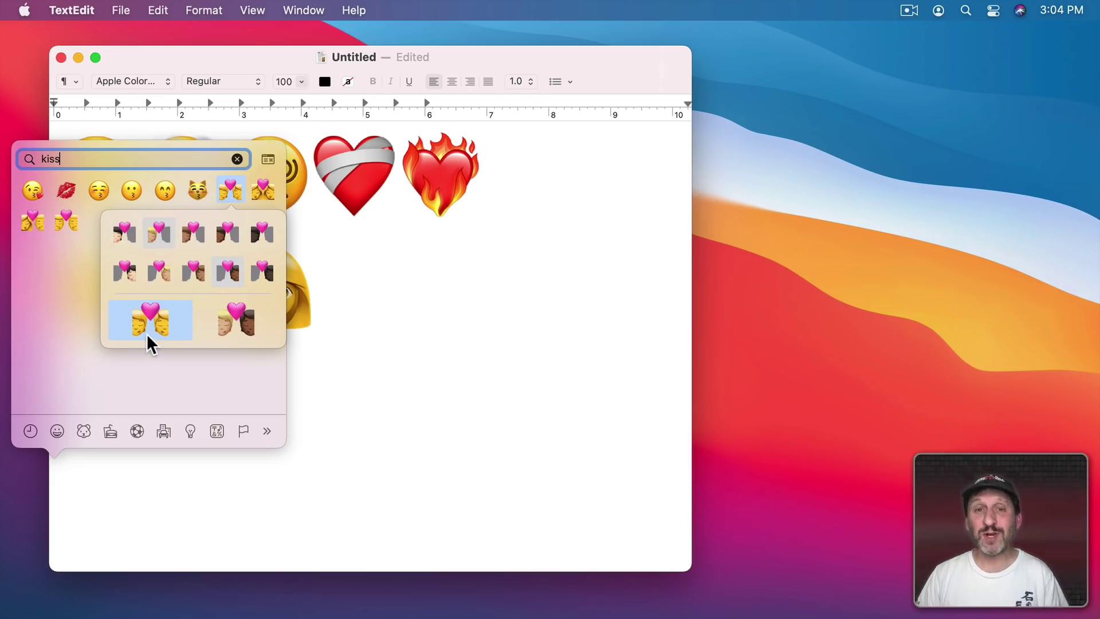
pyautogui.click(238, 330)
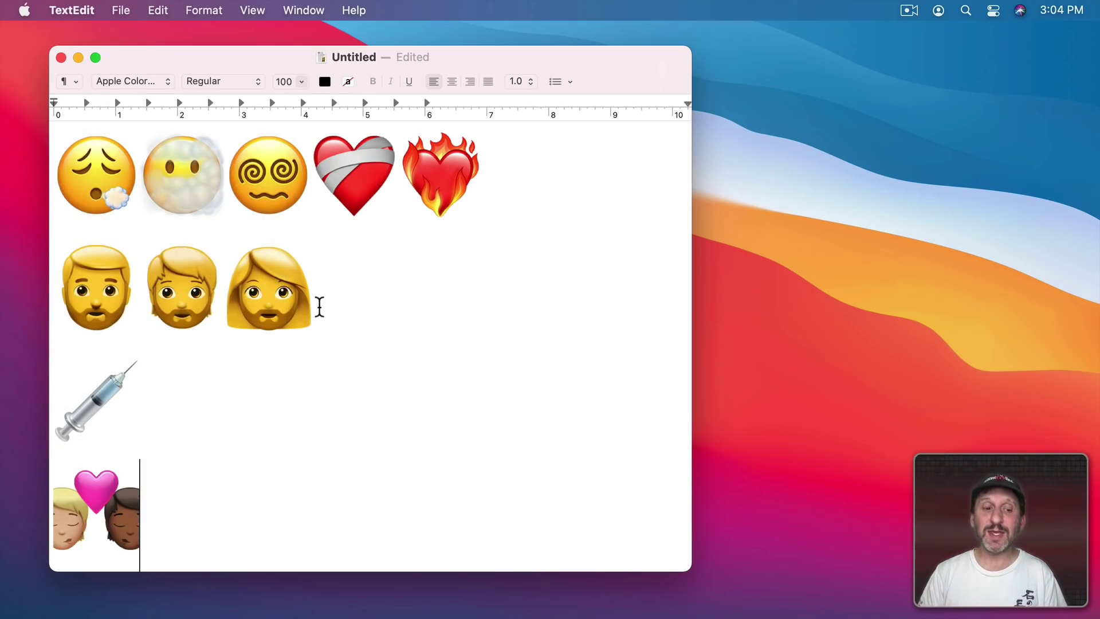
# Step: Search 'couple' and pick a couple emoji with different skin tones for each person
pyautogui.press('ctrl+super+space')
pyautogui.write('couple')
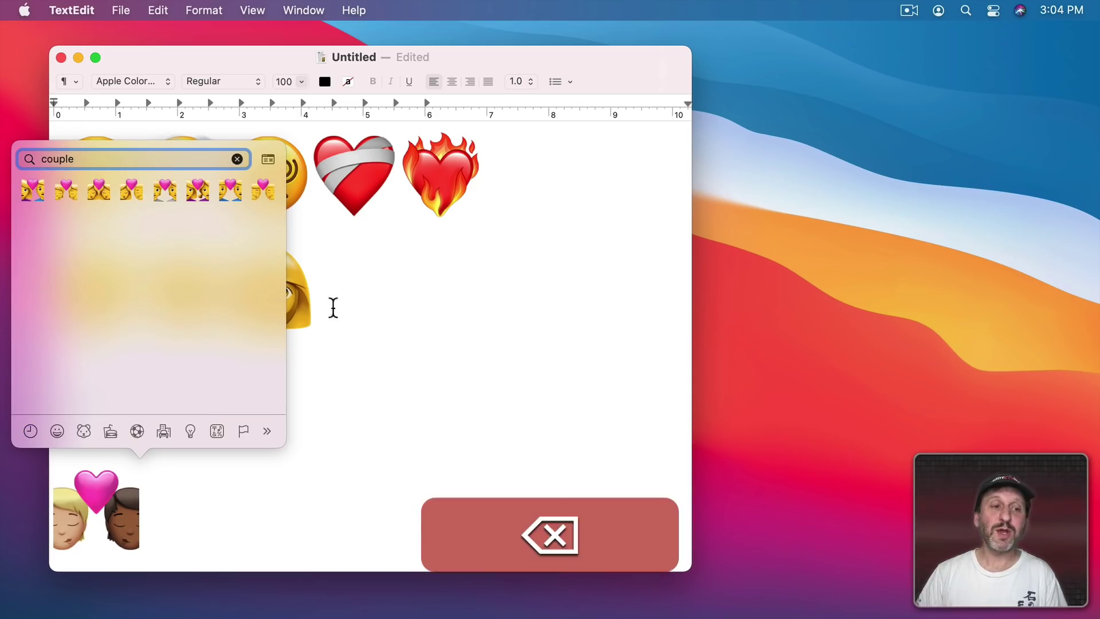
pyautogui.click(165, 191)
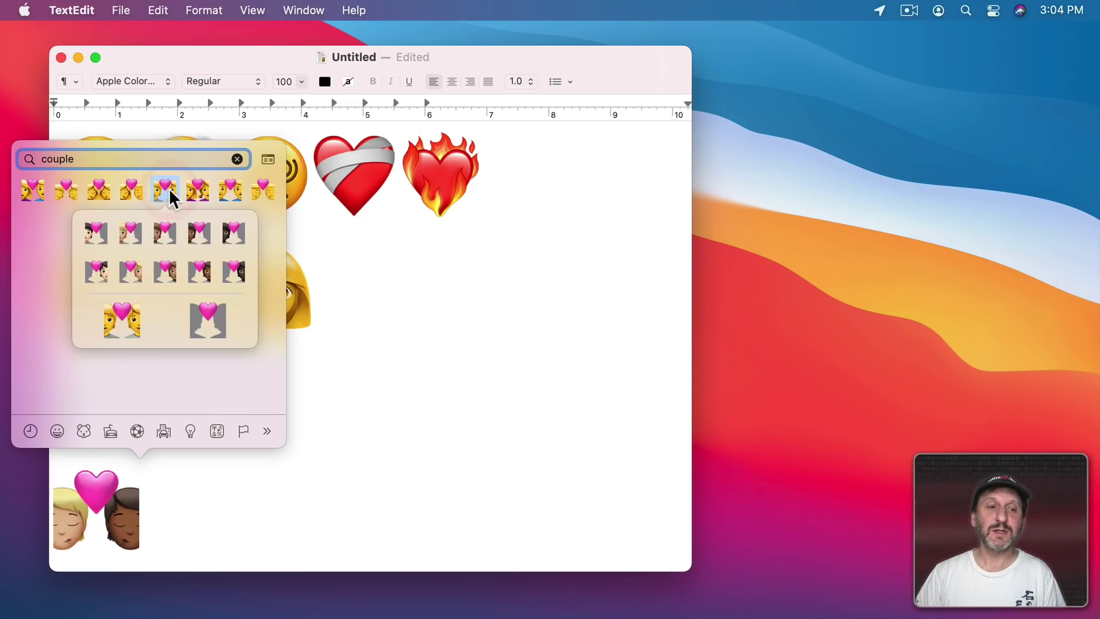
pyautogui.click(162, 236)
pyautogui.click(234, 269)
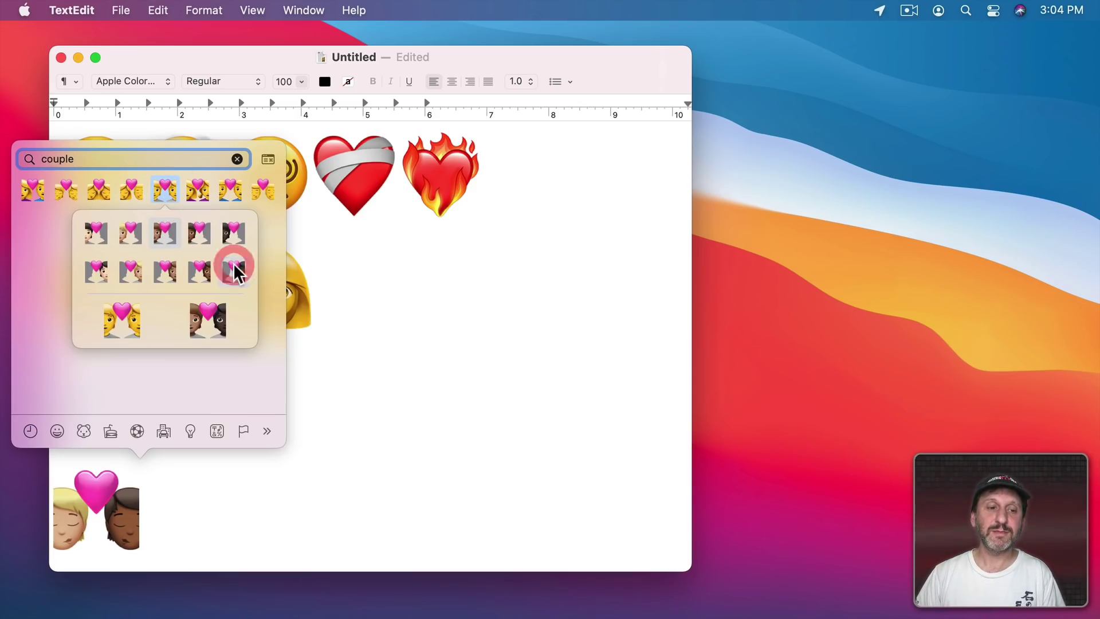
pyautogui.click(213, 319)
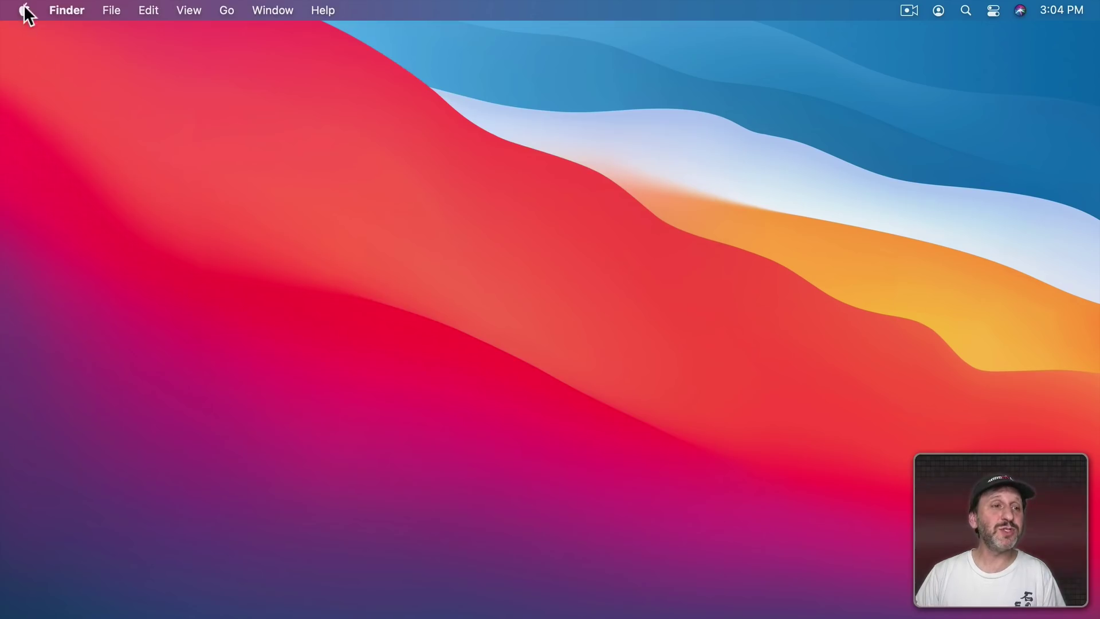
# Step: Open About This Mac from the Apple menu and view its Service tab
pyautogui.click(24, 9)
pyautogui.click(25, 31)
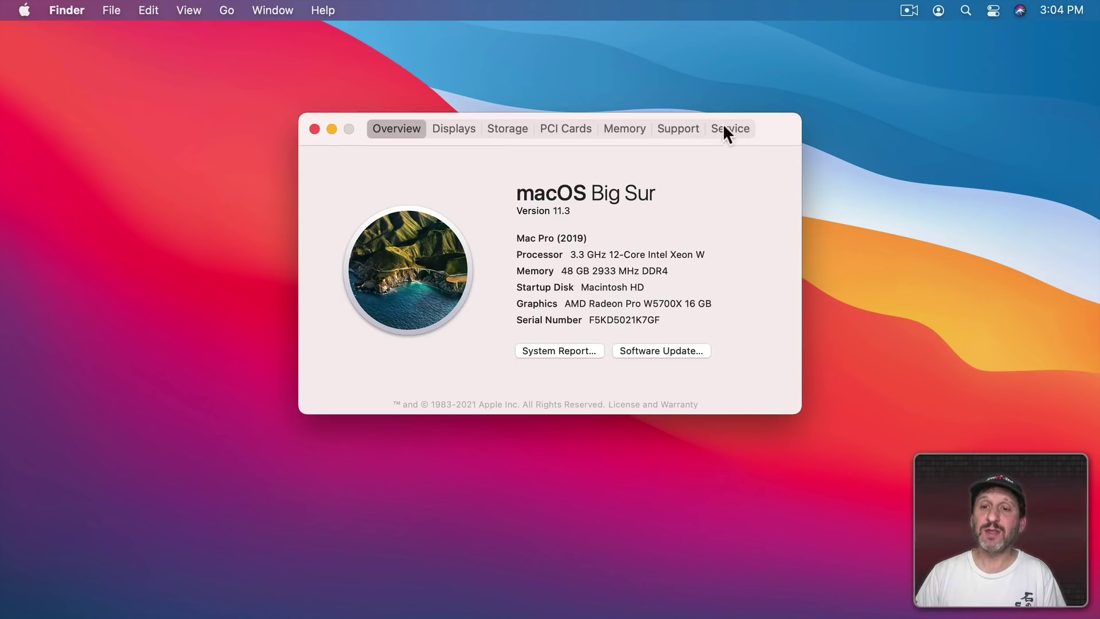
pyautogui.click(736, 131)
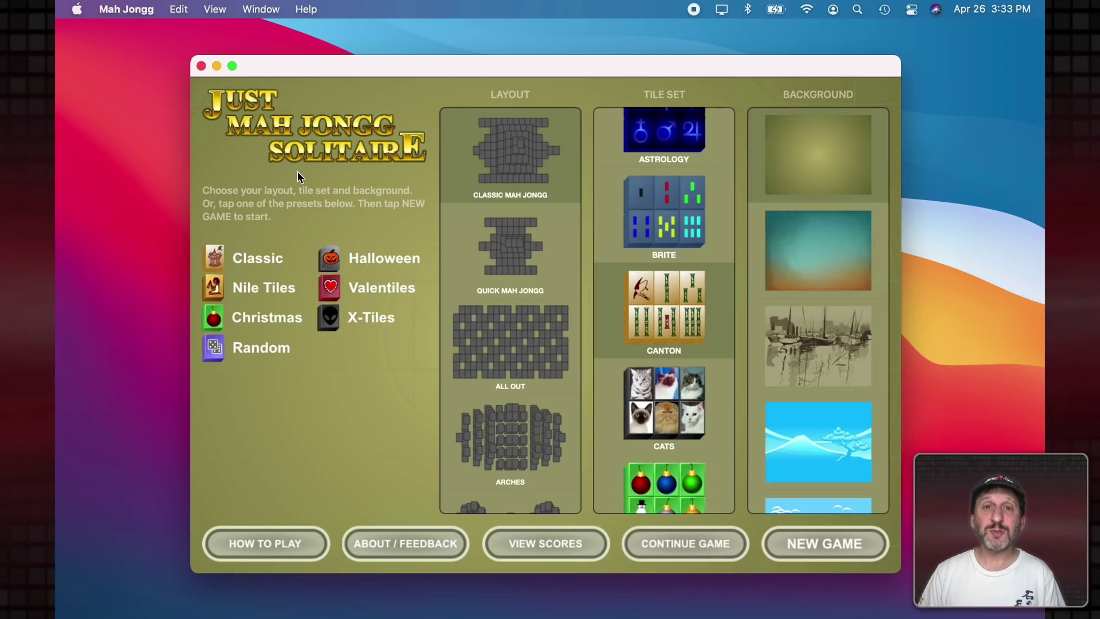
# Step: In preferences, try the Smaller window size, then restore Larger (default) and close
pyautogui.click(126, 9)
pyautogui.click(125, 58)
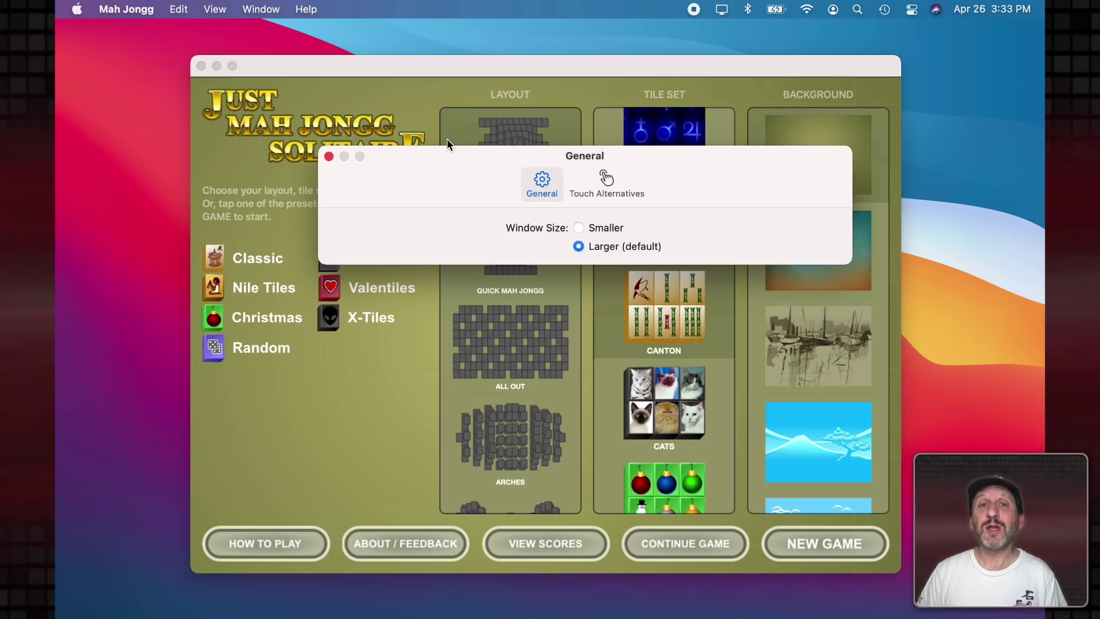
pyautogui.click(579, 227)
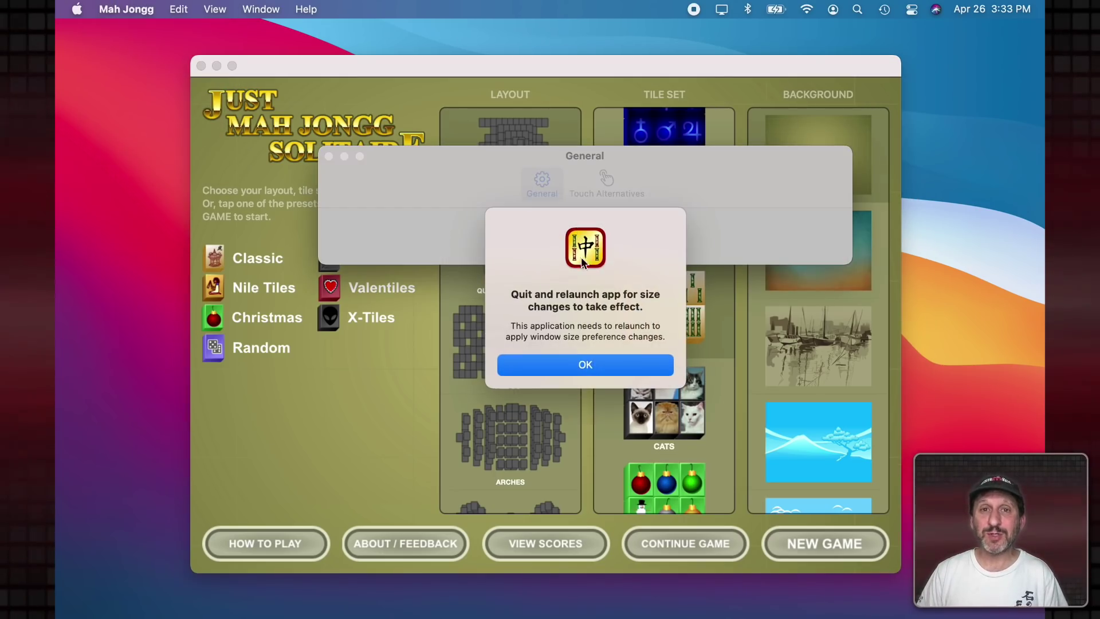
pyautogui.click(588, 364)
pyautogui.click(579, 245)
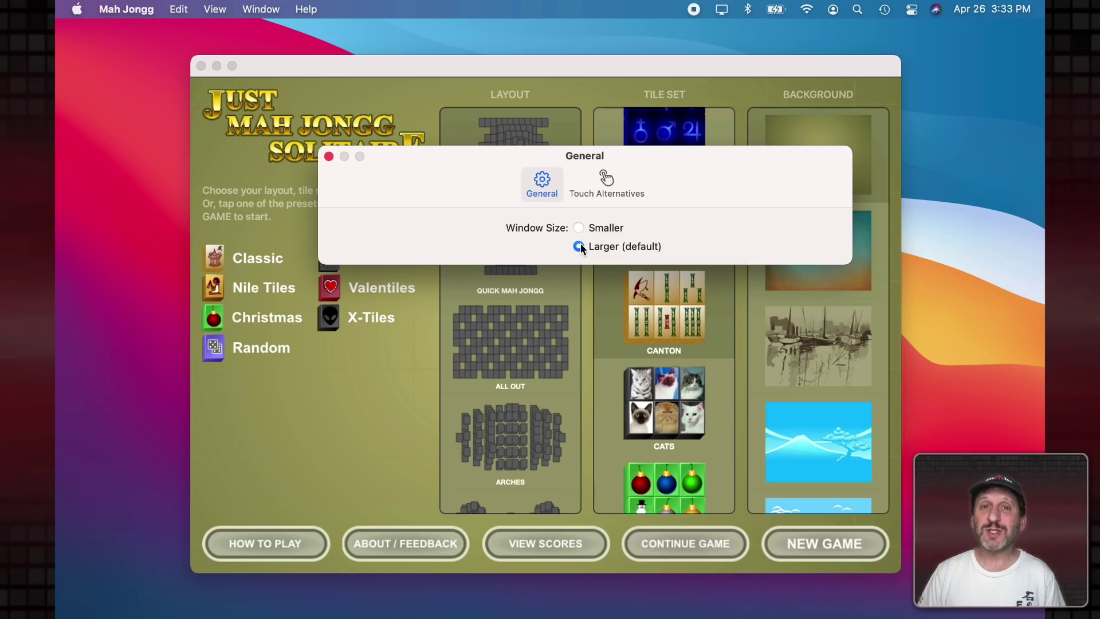
pyautogui.click(328, 156)
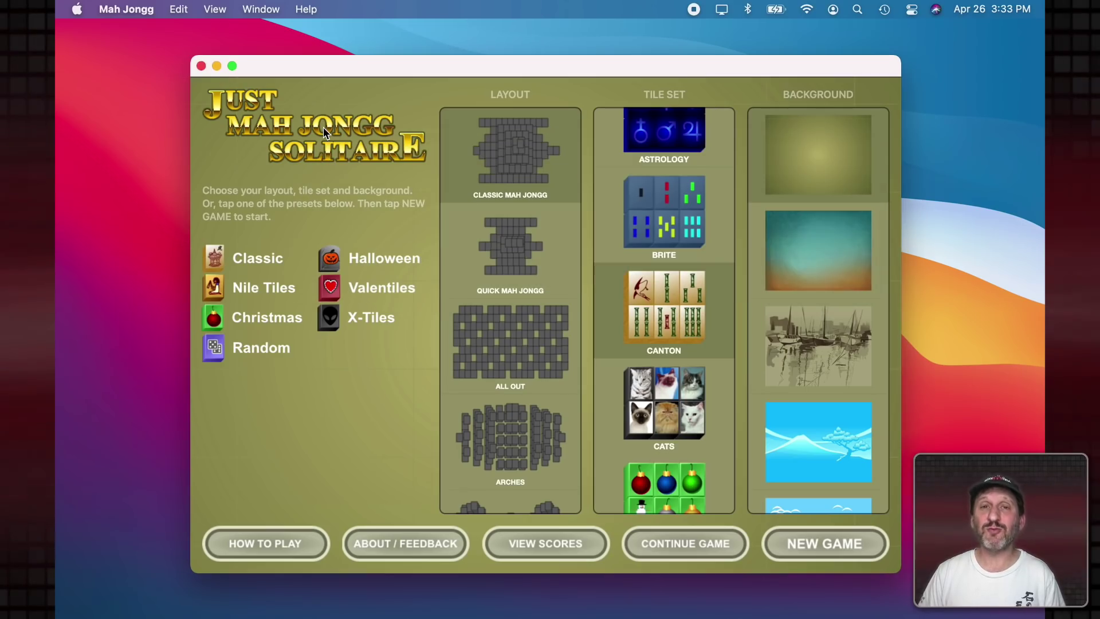
# Step: Make the game full screen and toggle View > Zoom to Fit on, then off
pyautogui.click(232, 66)
pyautogui.moveTo(353, 6)
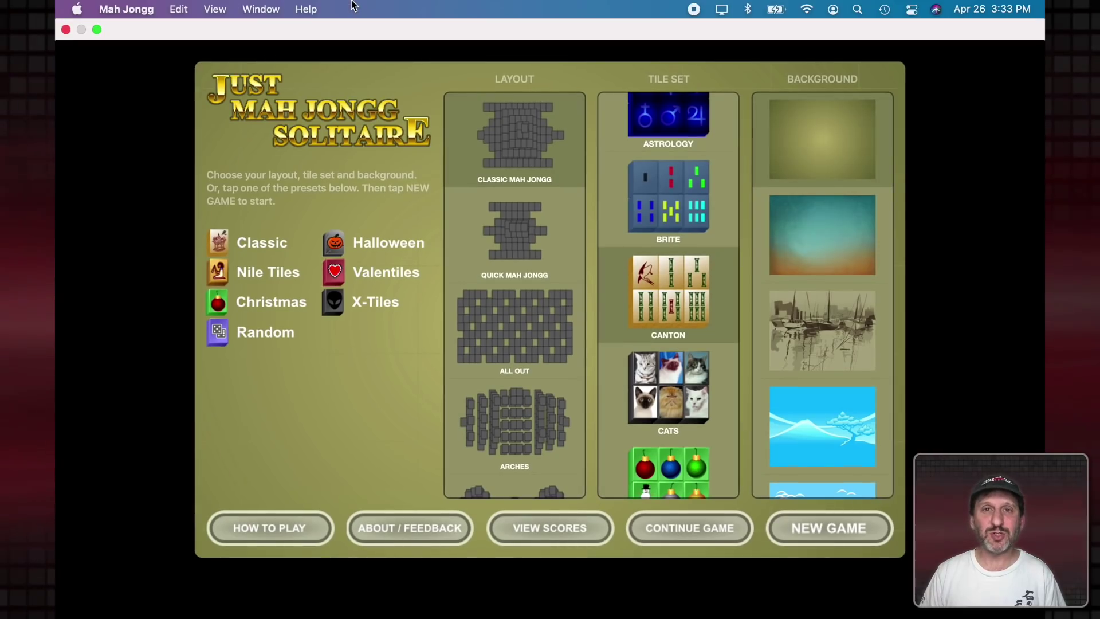
pyautogui.click(215, 9)
pyautogui.click(229, 29)
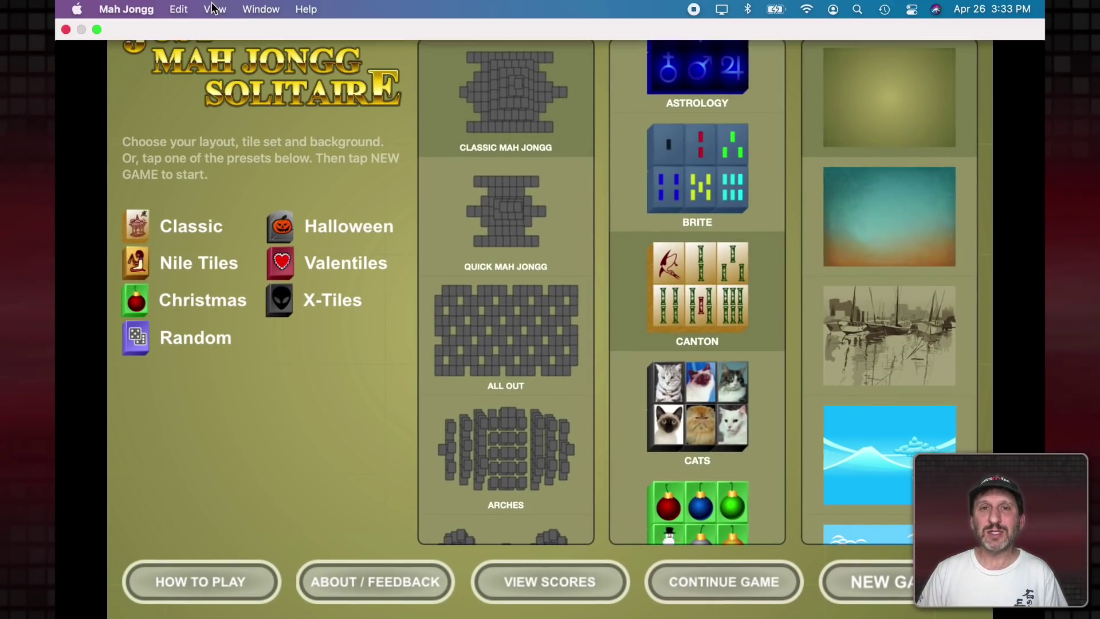
pyautogui.click(215, 9)
pyautogui.click(224, 30)
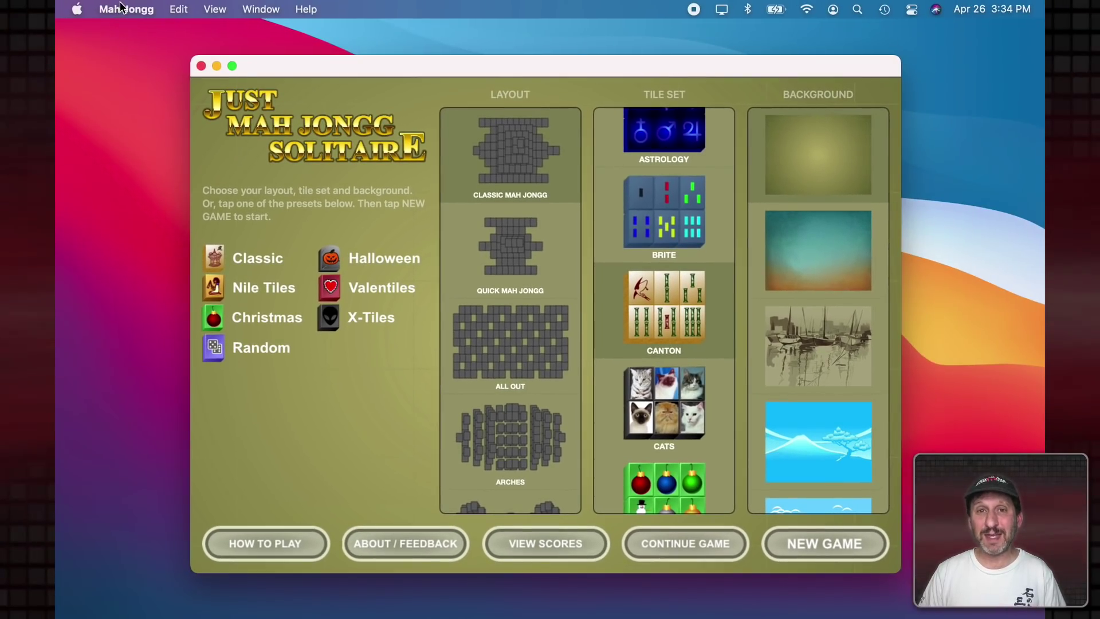
pyautogui.click(122, 8)
# Step: Reopen the game's preferences on the Touch Alternatives tab
pyautogui.click(129, 58)
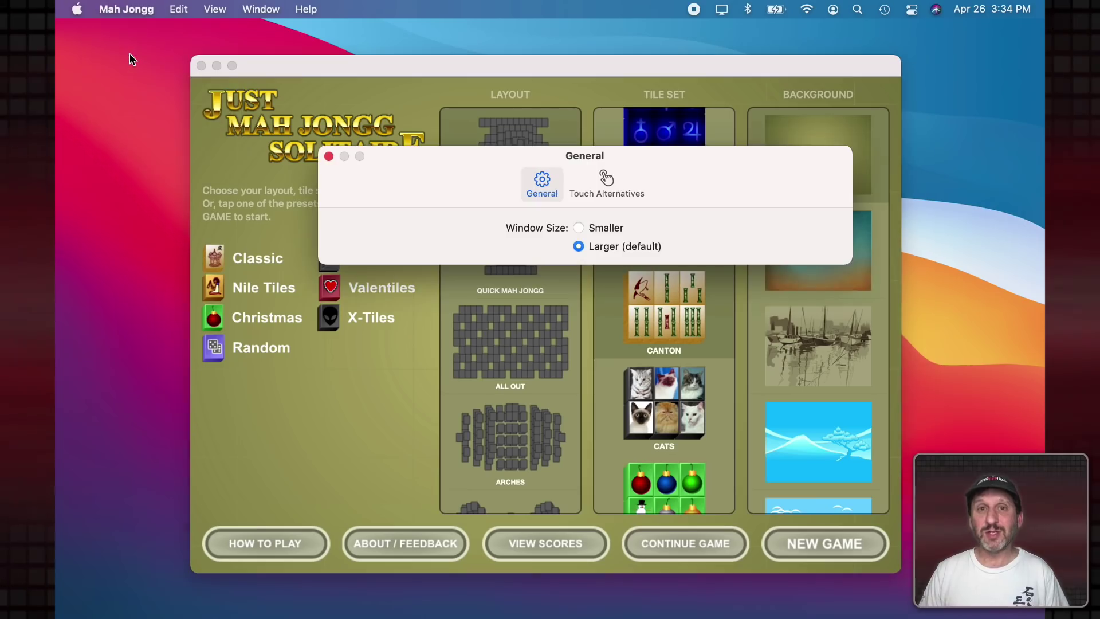
pyautogui.click(602, 180)
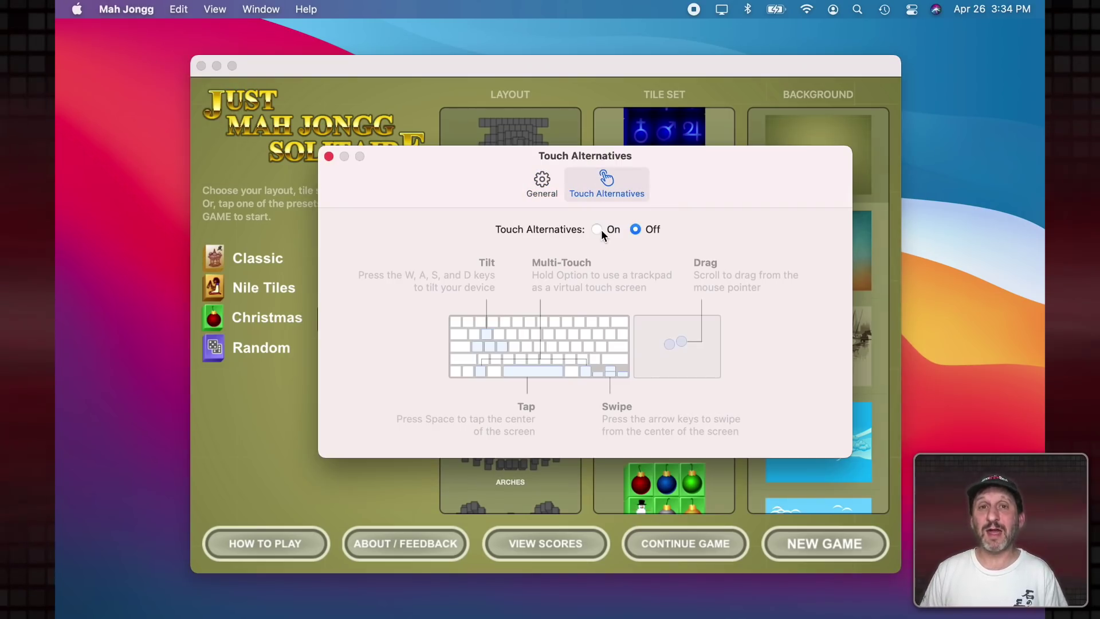